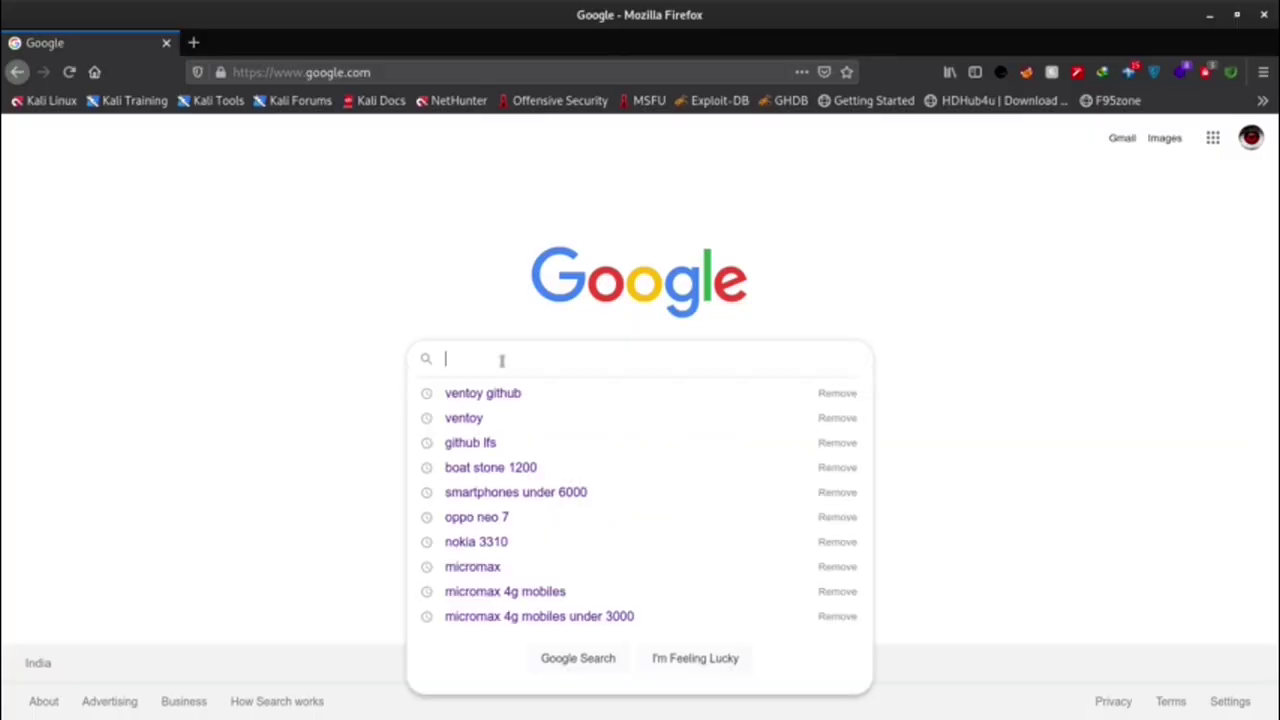
Step: Search Google for 'Ventoy Download' and open the Download · Ventoy result
{"action": "type", "text": "Ventoy Download"}
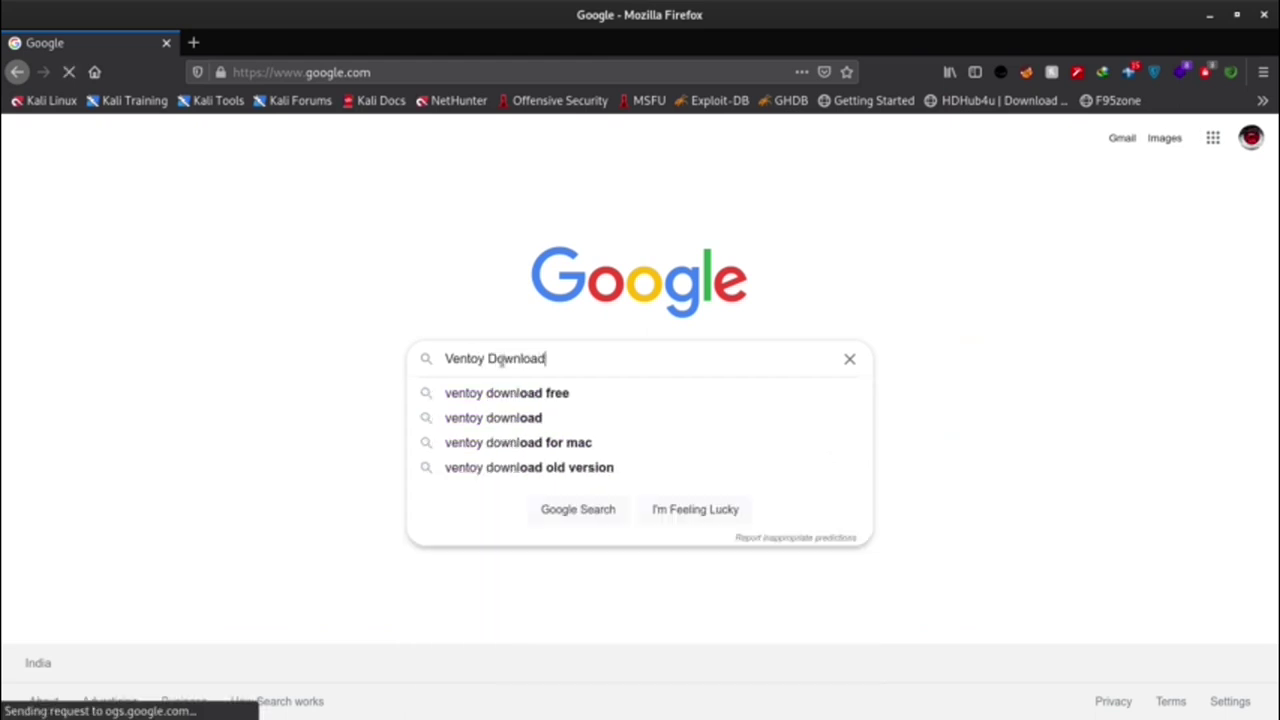
{"action": "key", "text": "Return"}
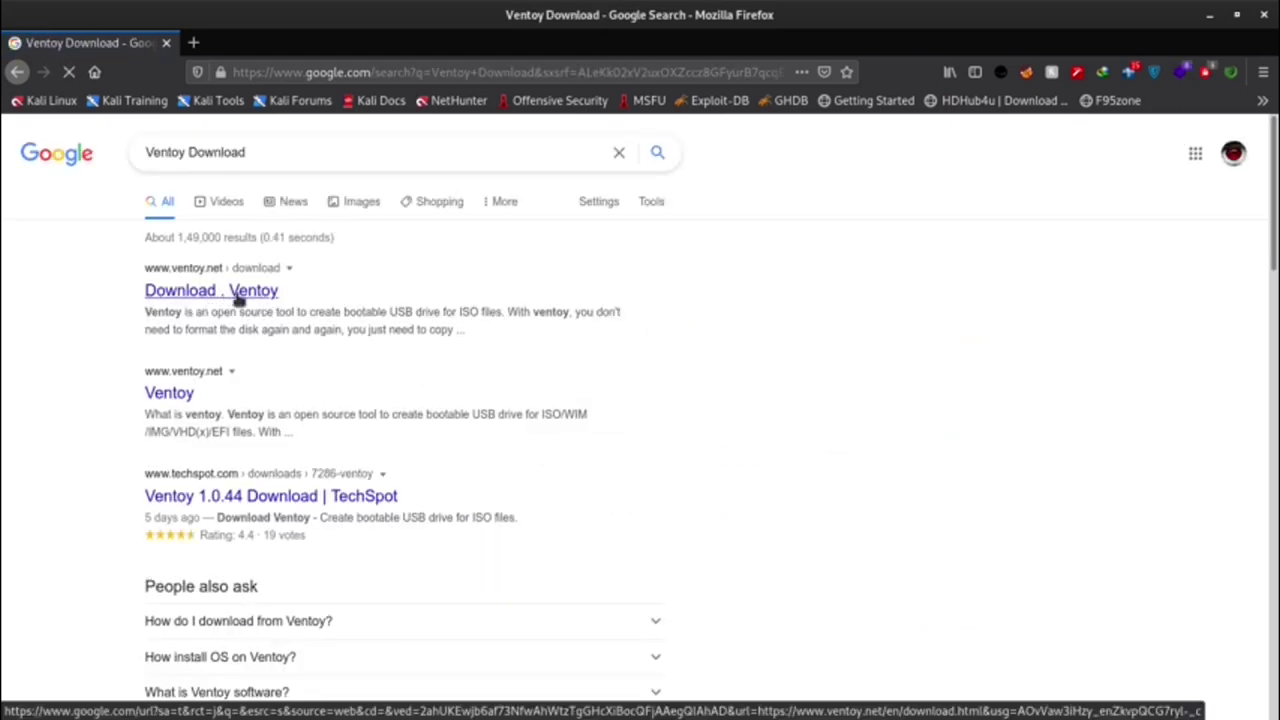
{"action": "left_click", "coordinate": [237, 293]}
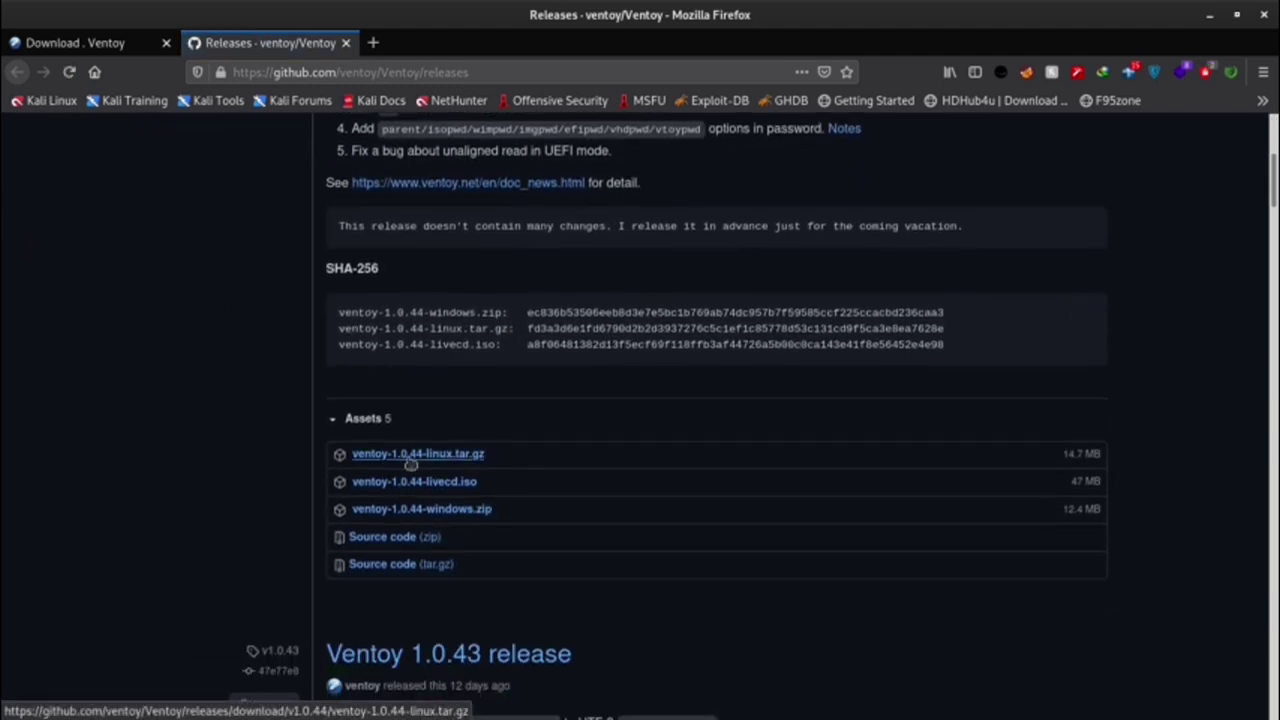
Step: Download ventoy-1.0.44-linux.tar.gz from the GitHub 1.0.44 release assets
{"action": "left_click", "coordinate": [410, 455]}
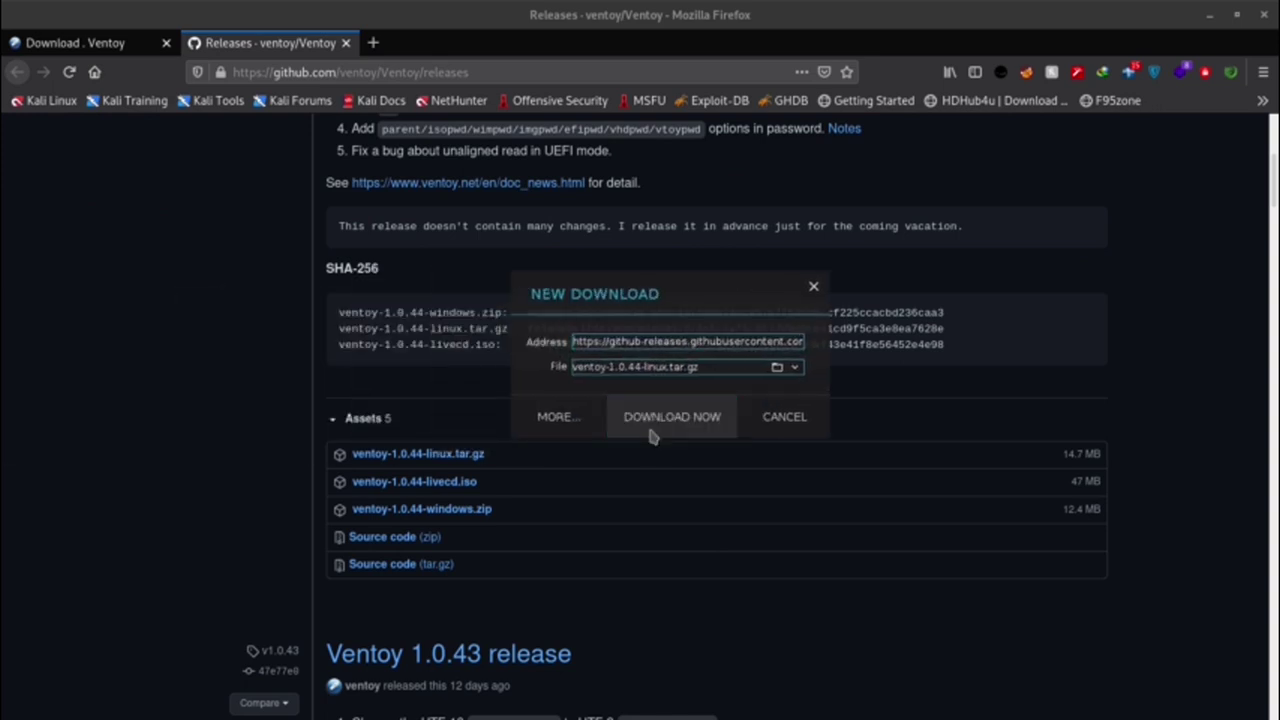
{"action": "left_click", "coordinate": [651, 432]}
{"action": "left_click_drag", "start_coordinate": [120, 302], "coordinate": [548, 275]}
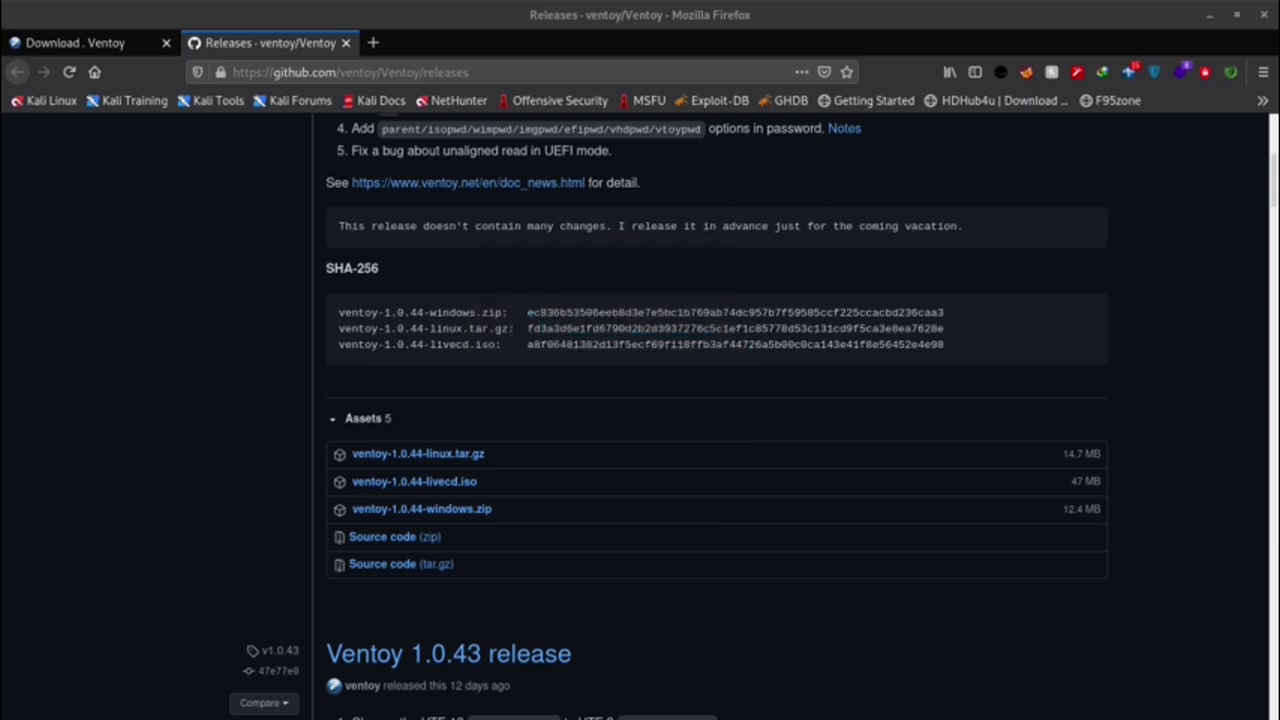
Step: Extract the downloaded archive in place and open its inner ventoy-1.0.44 folder
{"action": "left_click", "coordinate": [915, 402]}
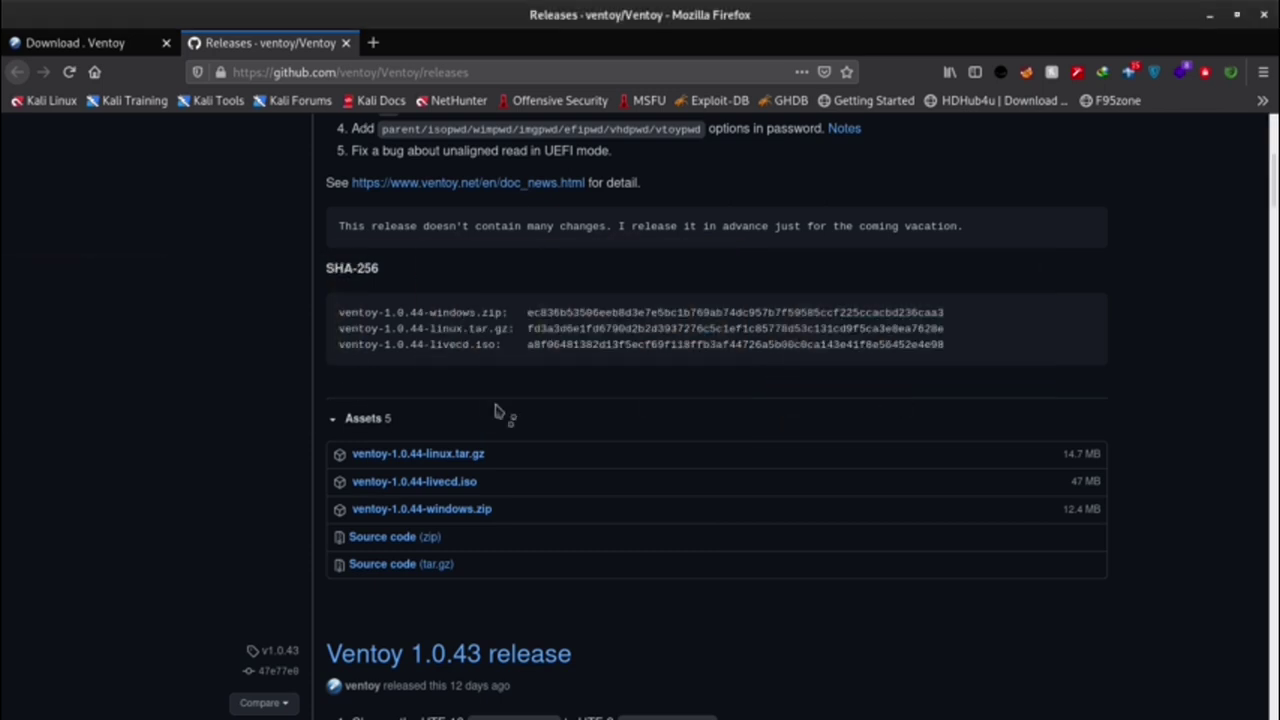
{"action": "left_click", "coordinate": [742, 88]}
{"action": "right_click", "coordinate": [740, 94]}
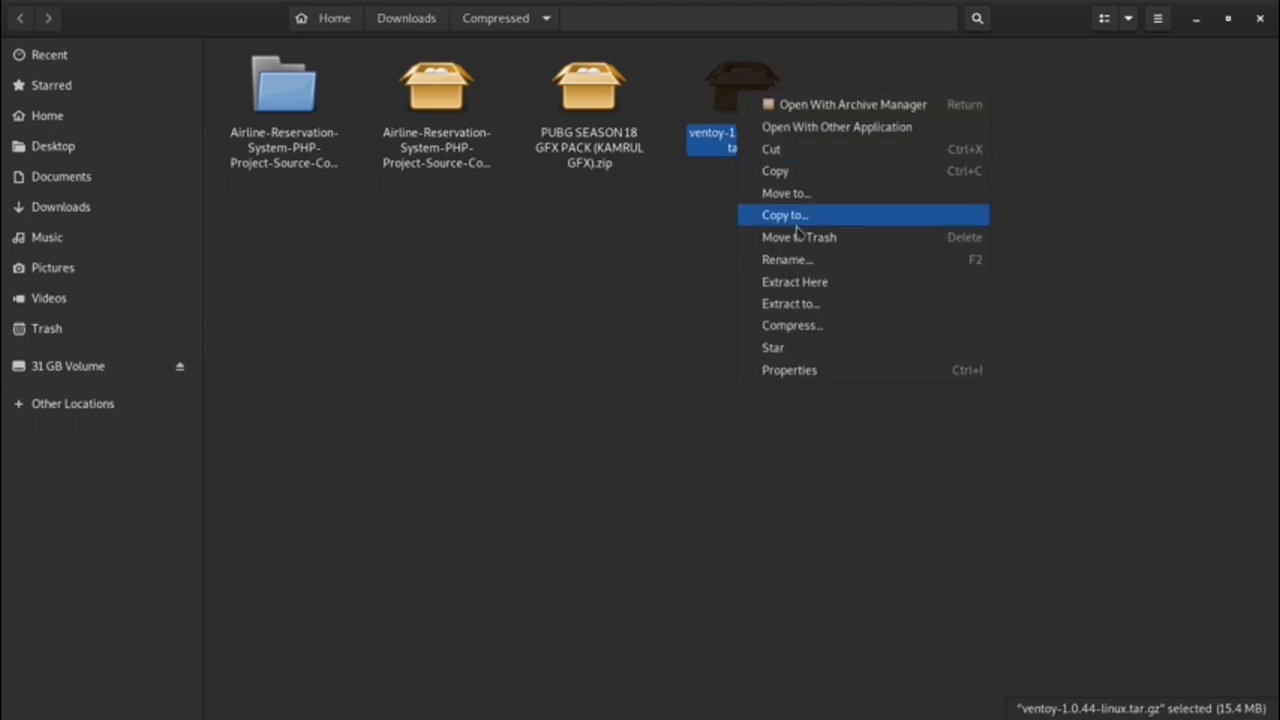
{"action": "left_click", "coordinate": [795, 281]}
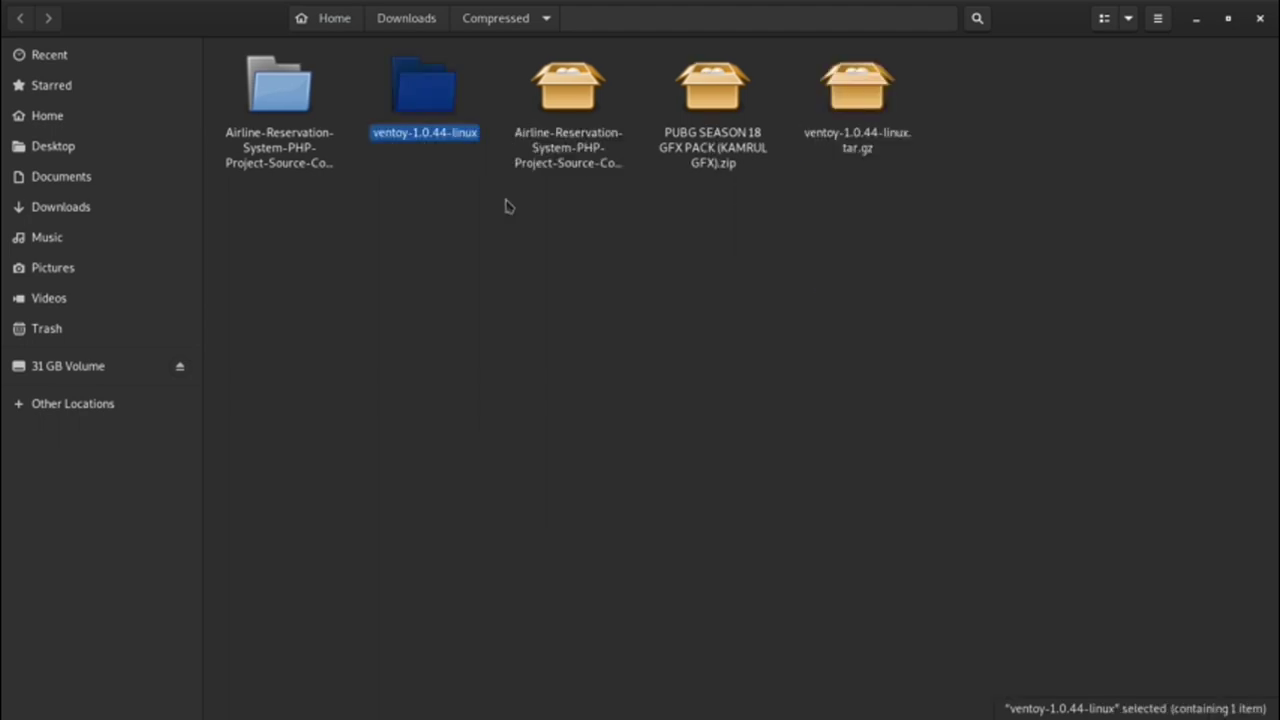
{"action": "double_click", "coordinate": [435, 90]}
{"action": "double_click", "coordinate": [324, 112]}
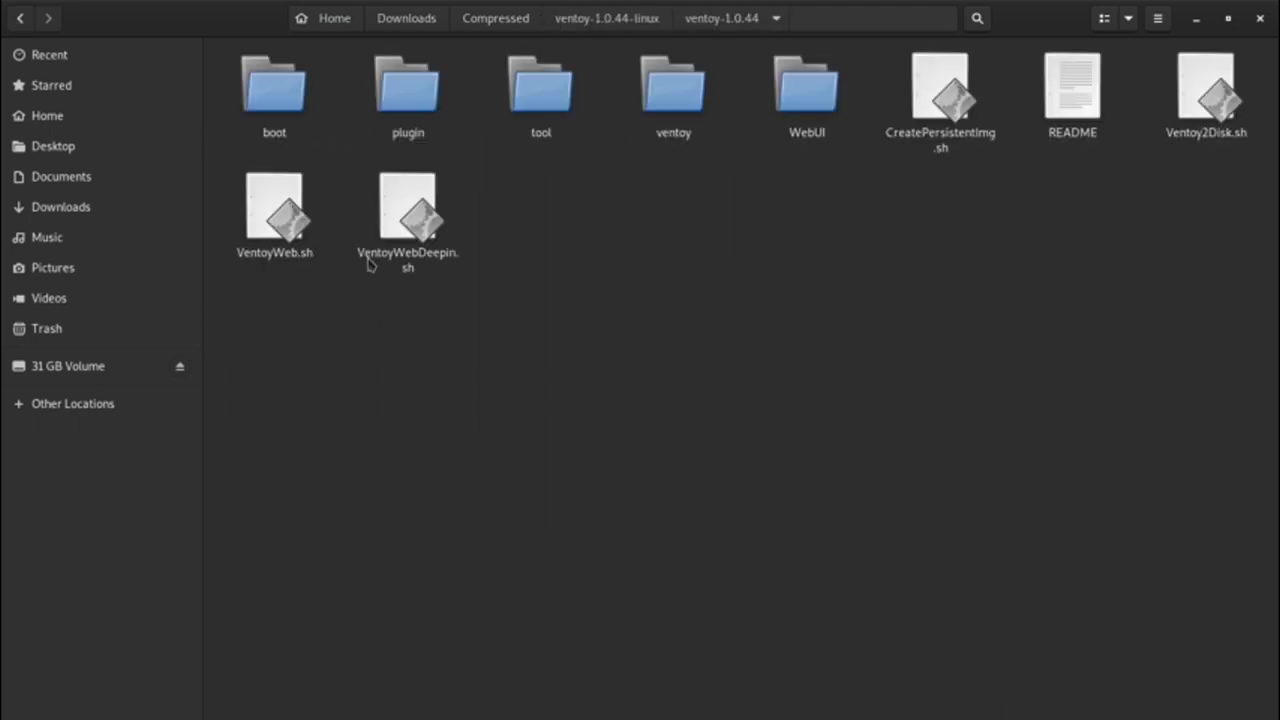
Step: Open a terminal in the ventoy-1.0.44 folder and run sh Ventoy2Disk.sh to view its options
{"action": "right_click", "coordinate": [716, 292]}
{"action": "left_click", "coordinate": [778, 407]}
{"action": "left_click_drag", "start_coordinate": [220, 50], "coordinate": [765, 278]}
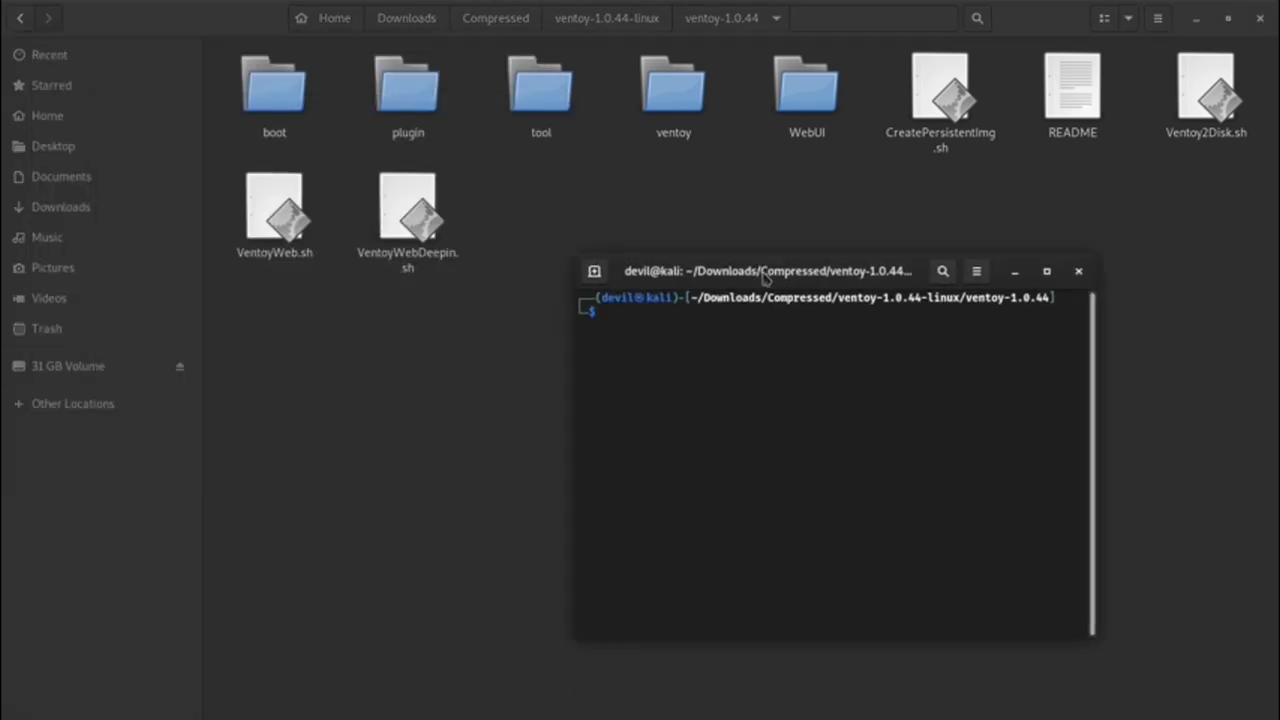
{"action": "key", "text": "Up"}
{"action": "key", "text": "ctrl+w"}
{"action": "key", "text": "ctrl+w"}
{"action": "key", "text": "ctrl+w"}
{"action": "type", "text": "ve"}
{"action": "key", "text": "Tab"}
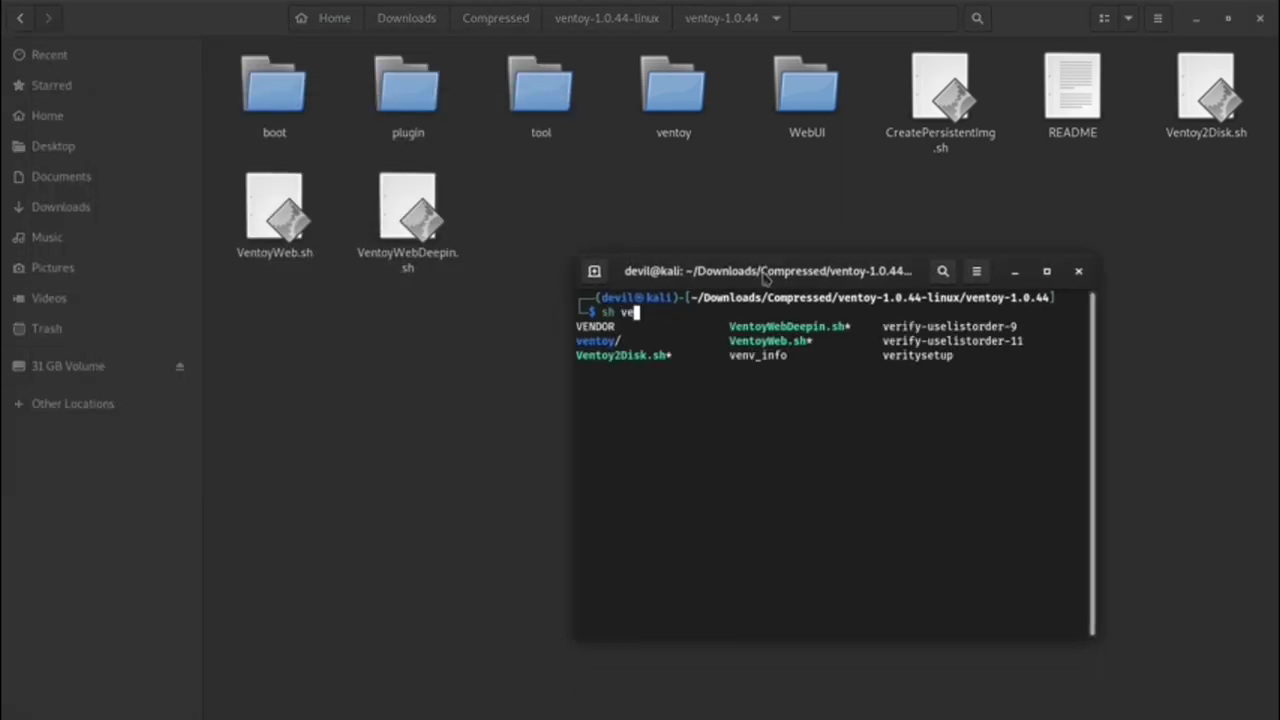
{"action": "key", "text": "BackSpace"}
{"action": "key", "text": "BackSpace"}
{"action": "type", "text": "Vento"}
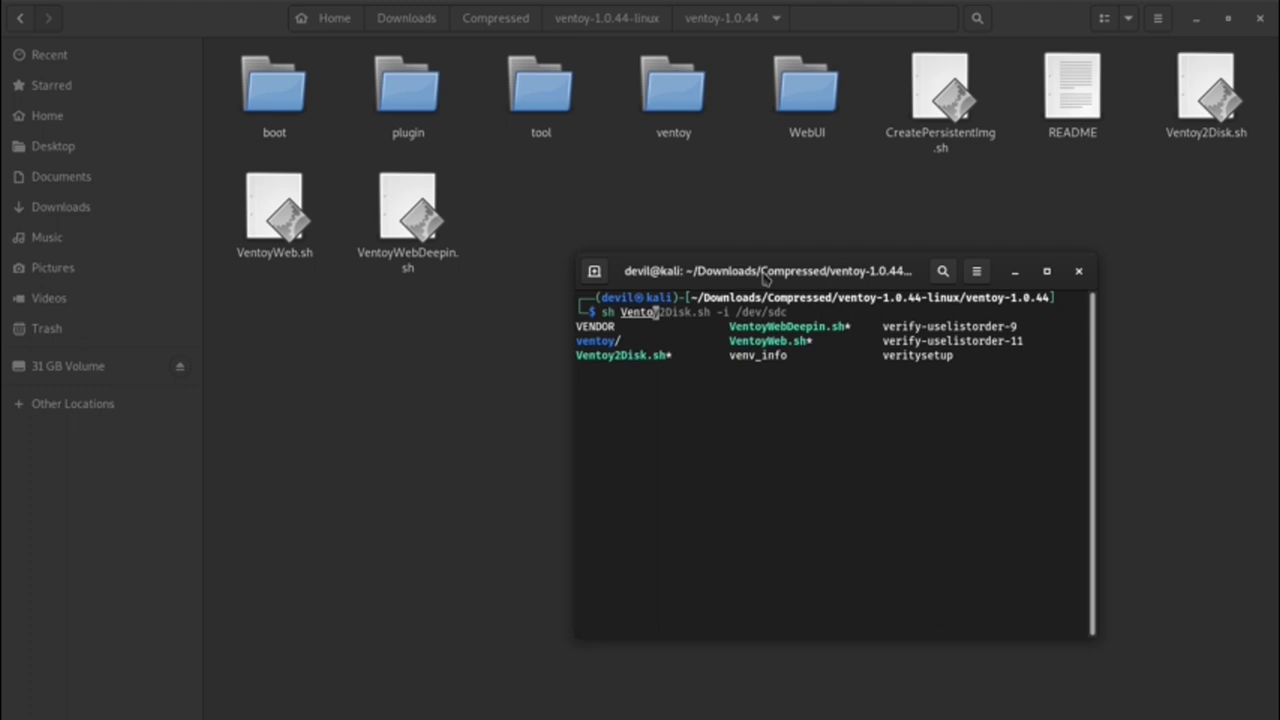
{"action": "type", "text": "y2"}
{"action": "key", "text": "Tab"}
{"action": "key", "text": "Return"}
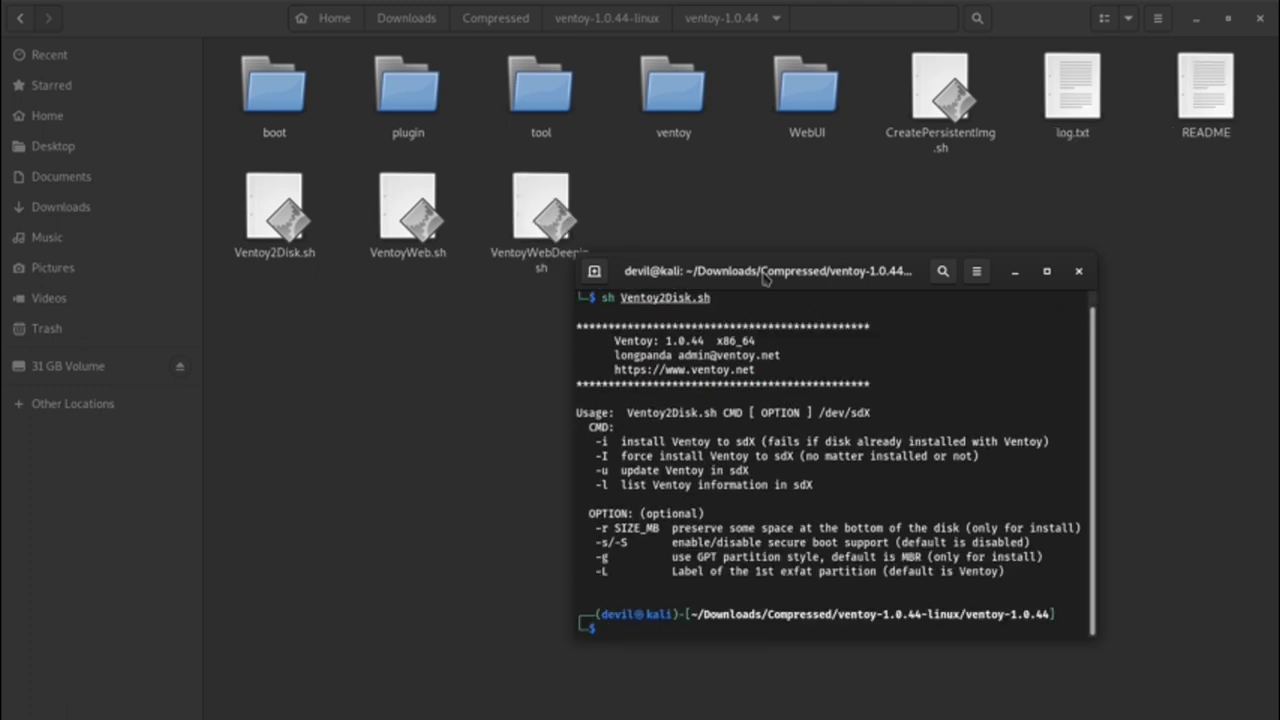
{"action": "left_click_drag", "start_coordinate": [588, 318], "coordinate": [852, 515]}
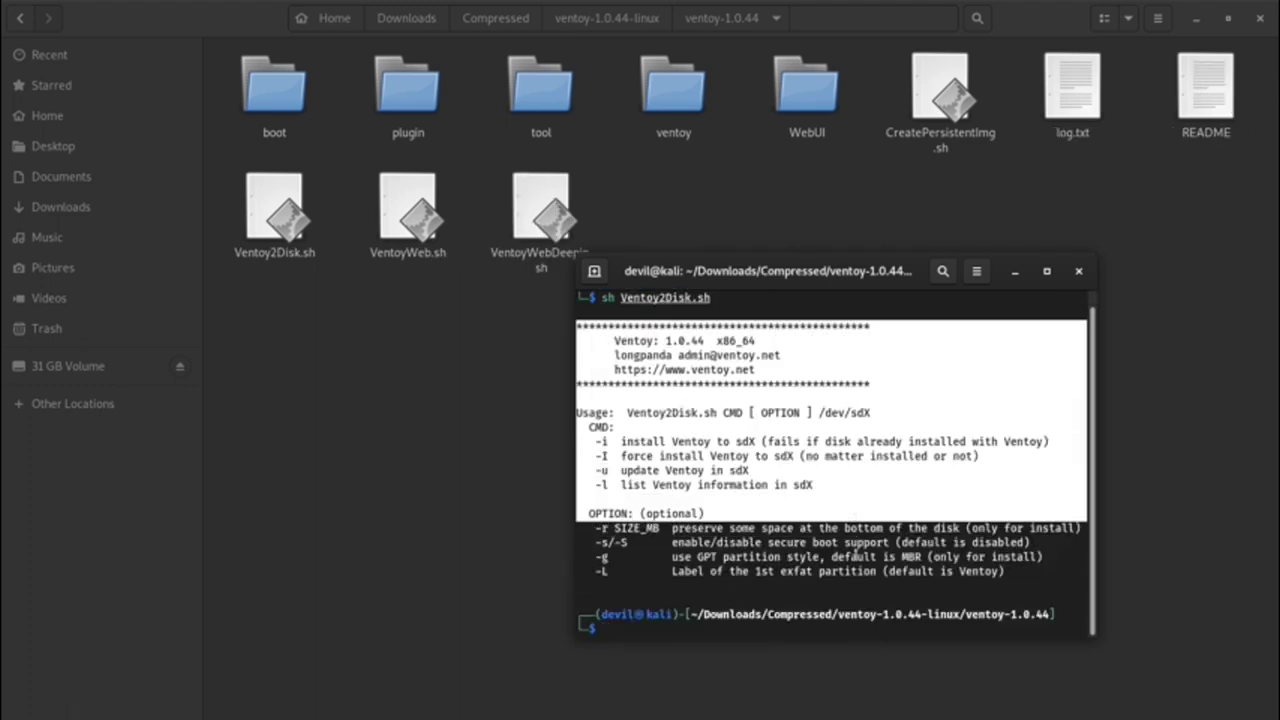
{"action": "left_click", "coordinate": [676, 640]}
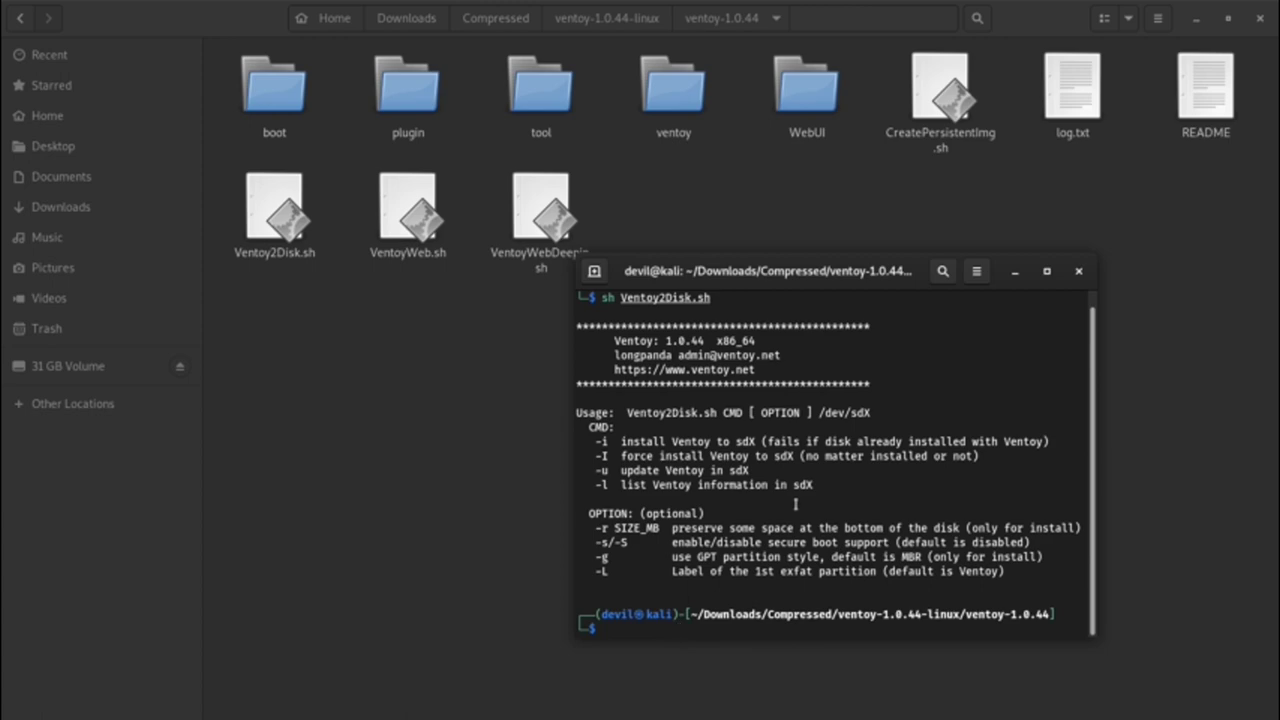
Step: Run lsblk in a second terminal tab to locate the sdc USB disk, then close that tab
{"action": "double_click", "coordinate": [730, 280]}
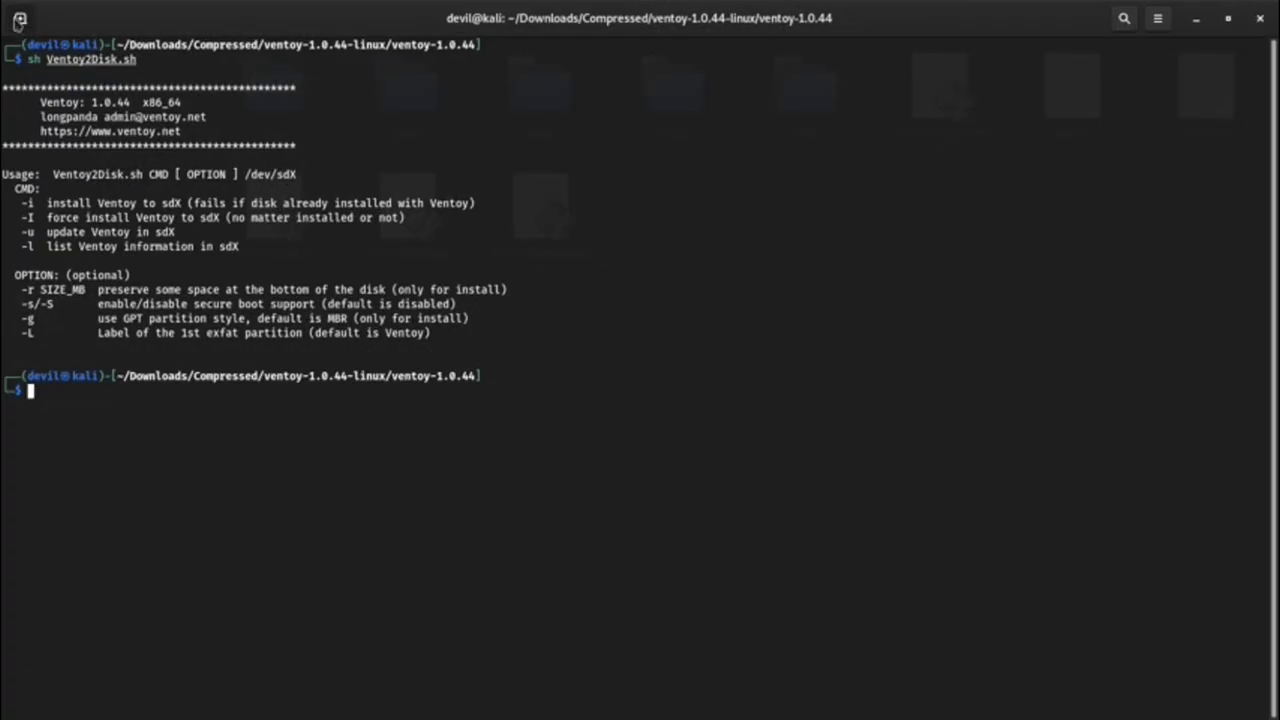
{"action": "key", "text": "ctrl+shift+t"}
{"action": "type", "text": "lsblk"}
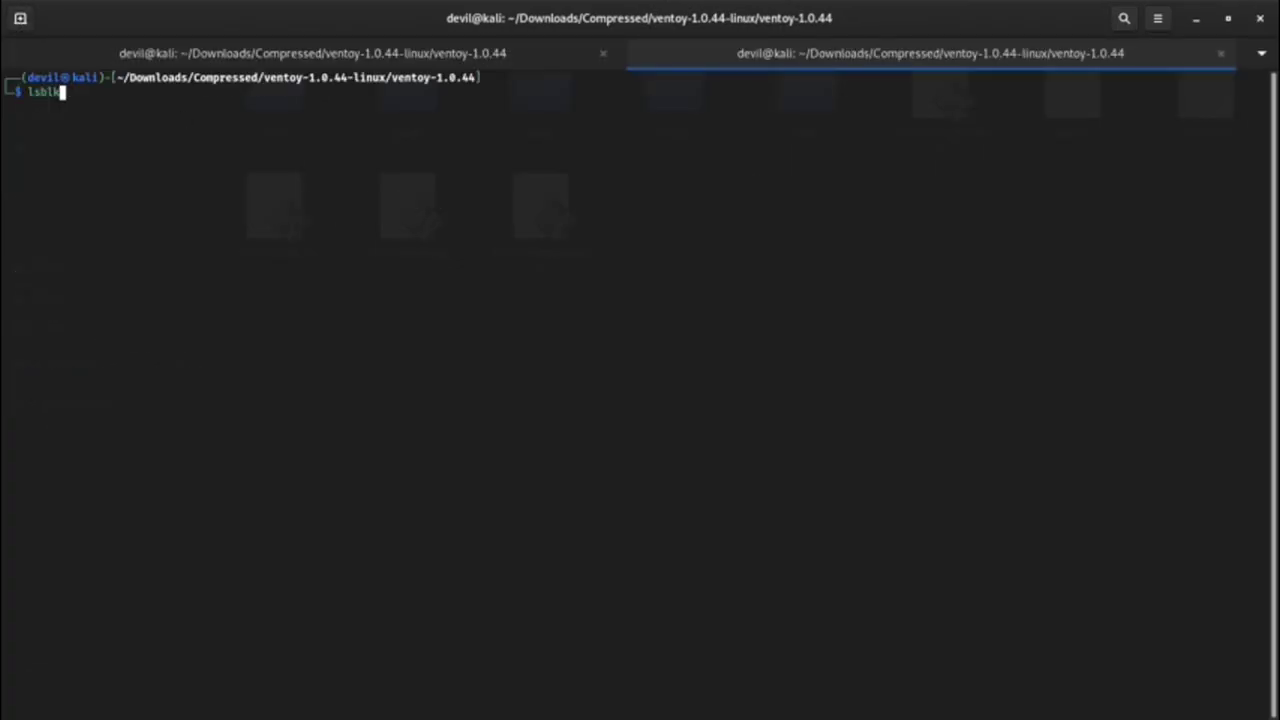
{"action": "key", "text": "Return"}
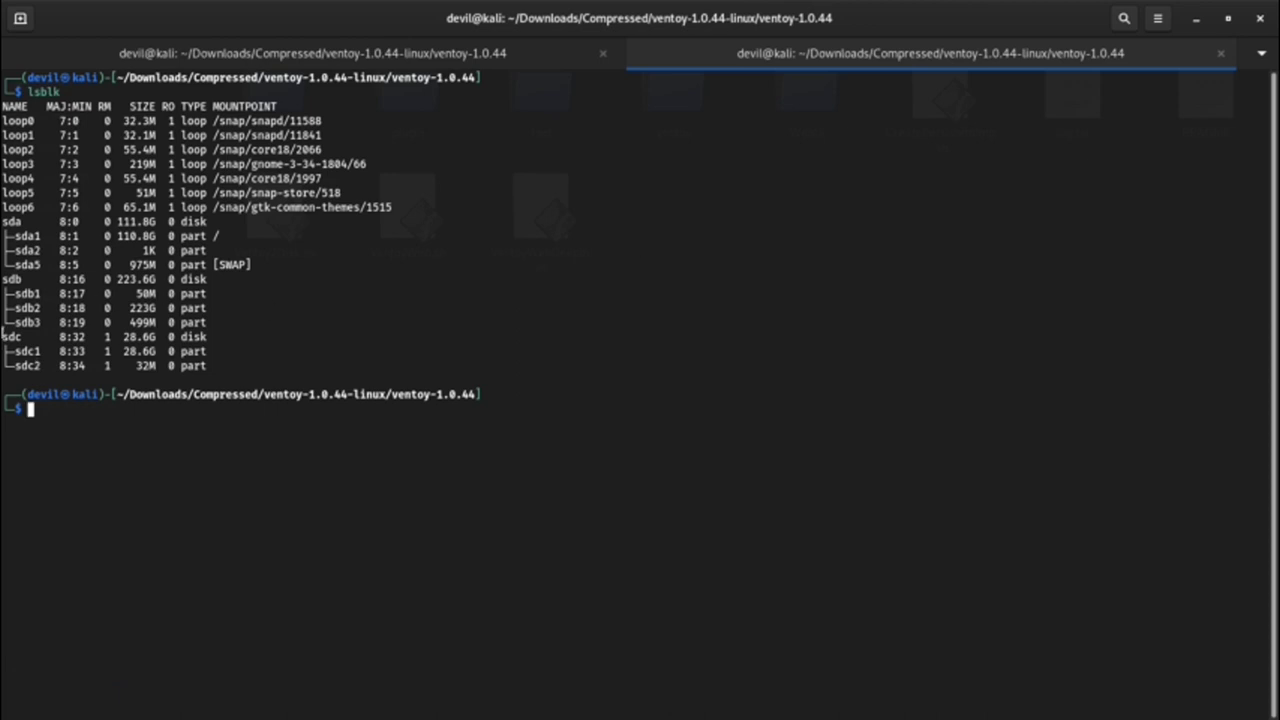
{"action": "left_click_drag", "start_coordinate": [3, 337], "coordinate": [213, 366]}
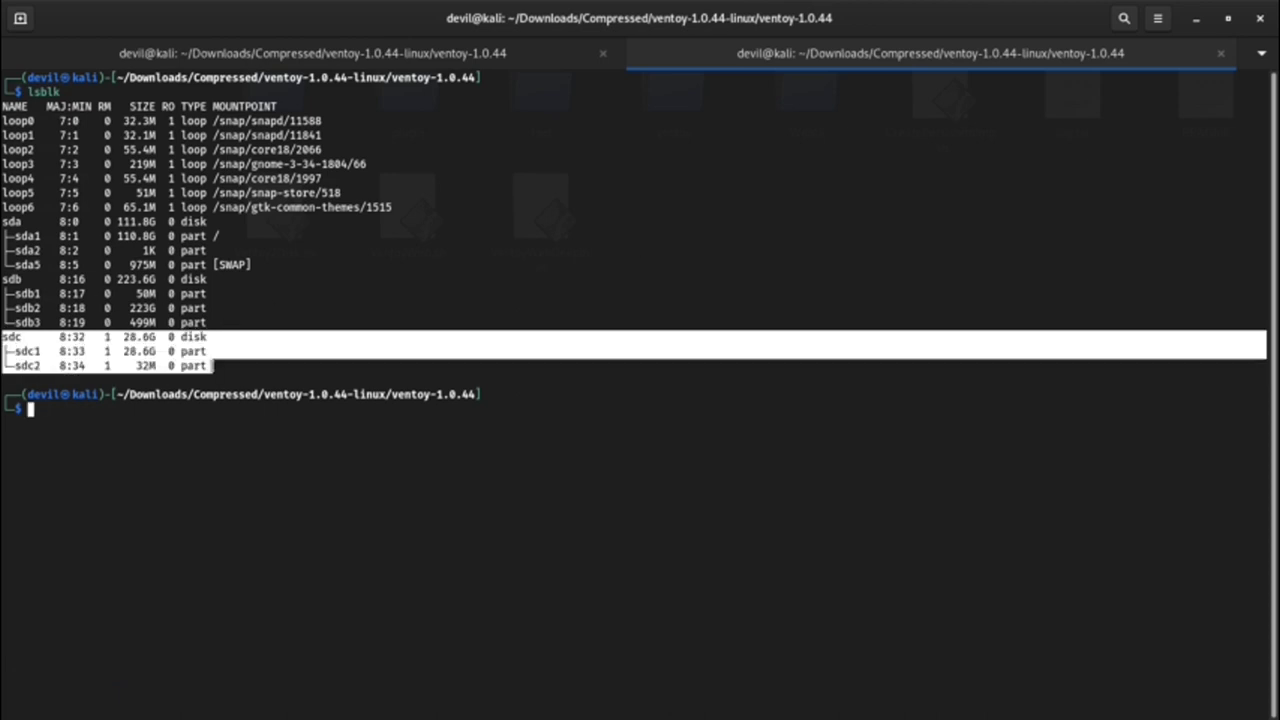
{"action": "left_click", "coordinate": [58, 417]}
{"action": "type", "text": "/dev/sdc"}
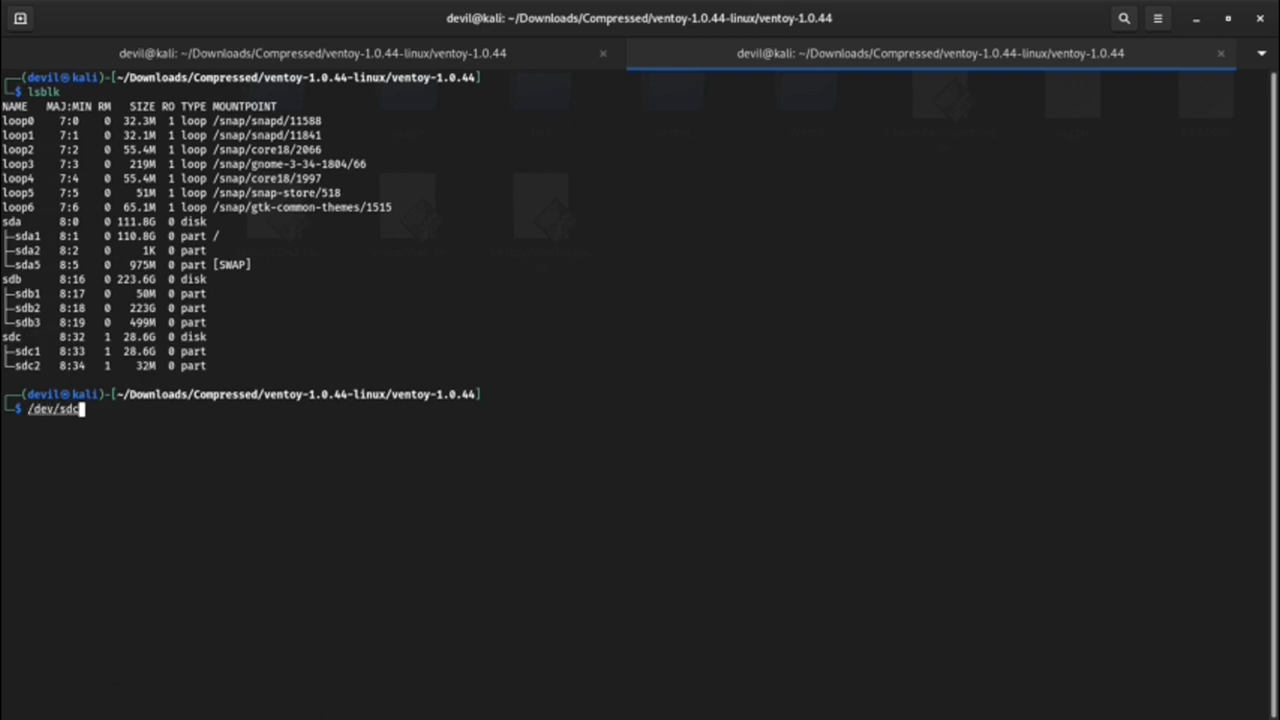
{"action": "key", "text": "BackSpace"}
{"action": "key", "text": "BackSpace"}
{"action": "key", "text": "BackSpace"}
{"action": "key", "text": "BackSpace"}
{"action": "key", "text": "BackSpace"}
{"action": "key", "text": "ctrl+d"}
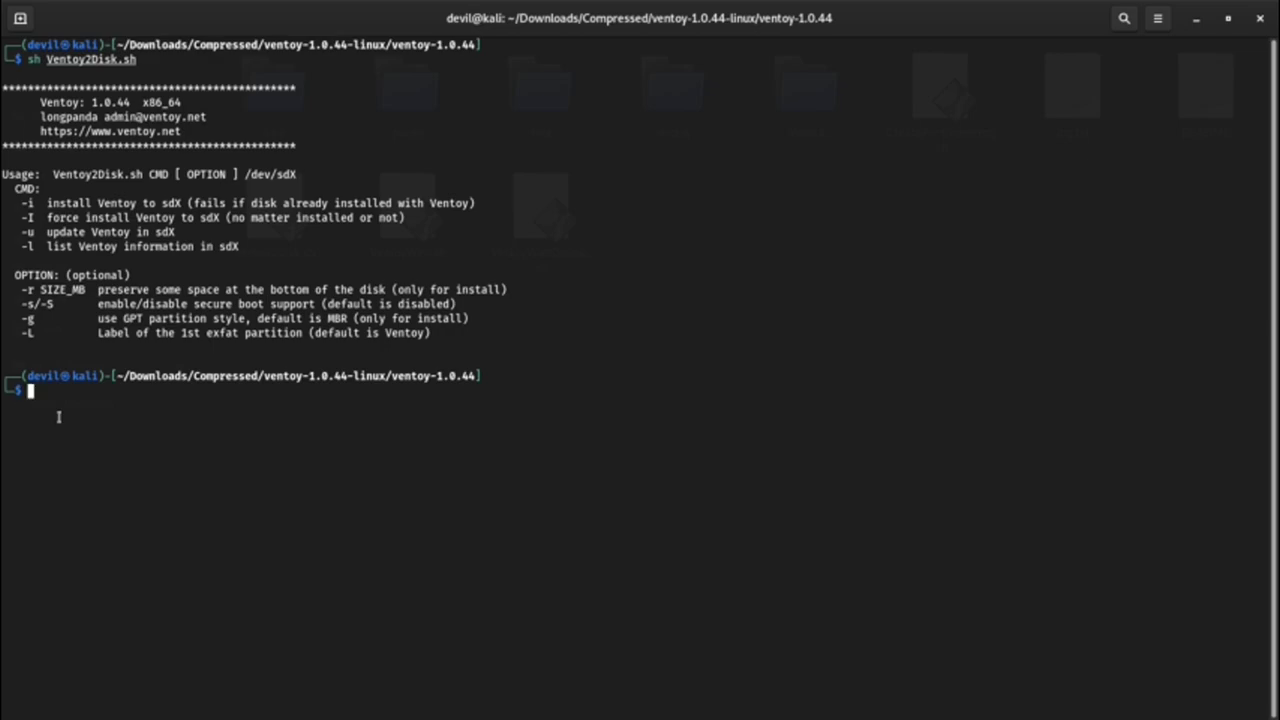
Step: Check in Disks that the 31 GB SanDisk drive is /dev/sdc, then close Disks
{"action": "key", "text": "super"}
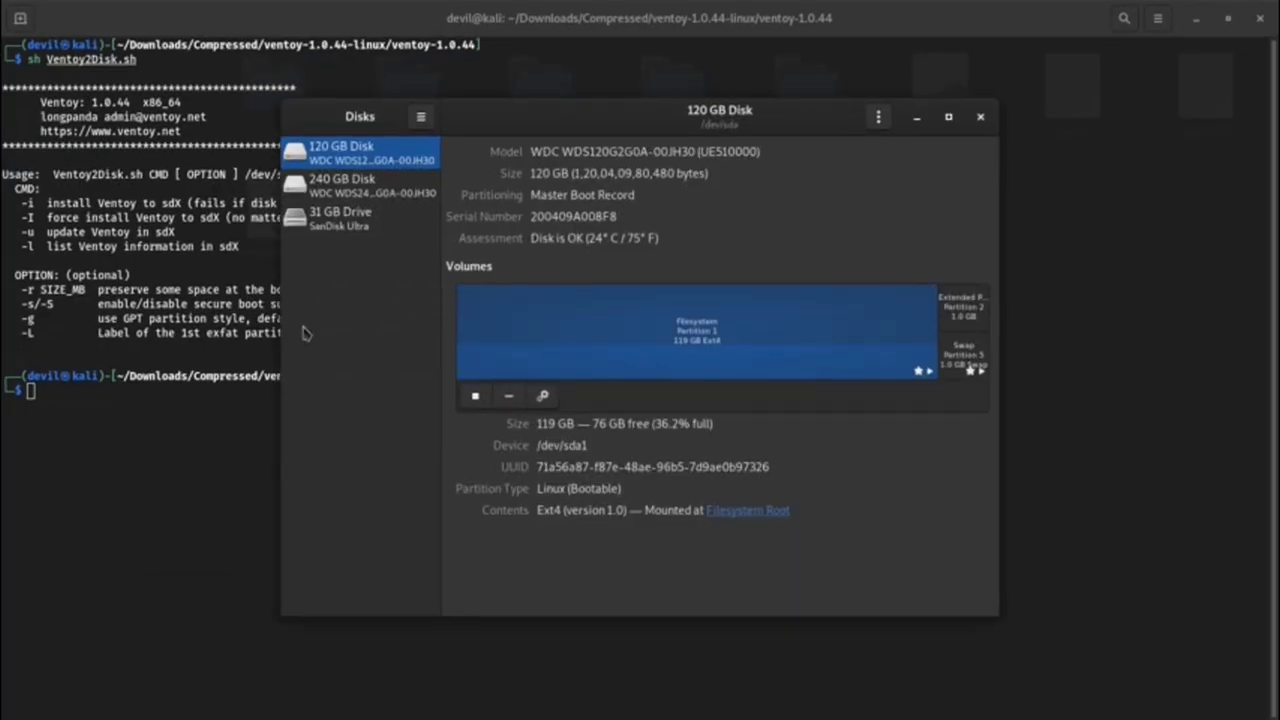
{"action": "left_click", "coordinate": [340, 218]}
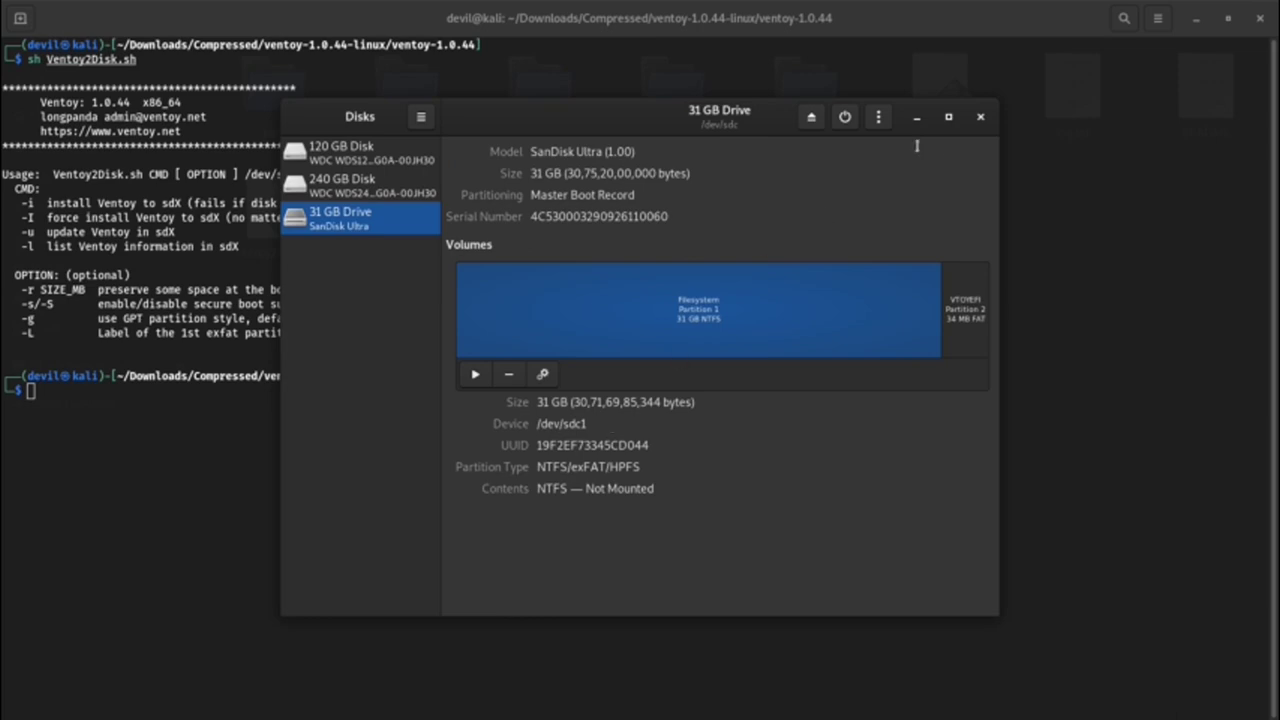
{"action": "left_click", "coordinate": [980, 116]}
{"action": "key", "text": "super"}
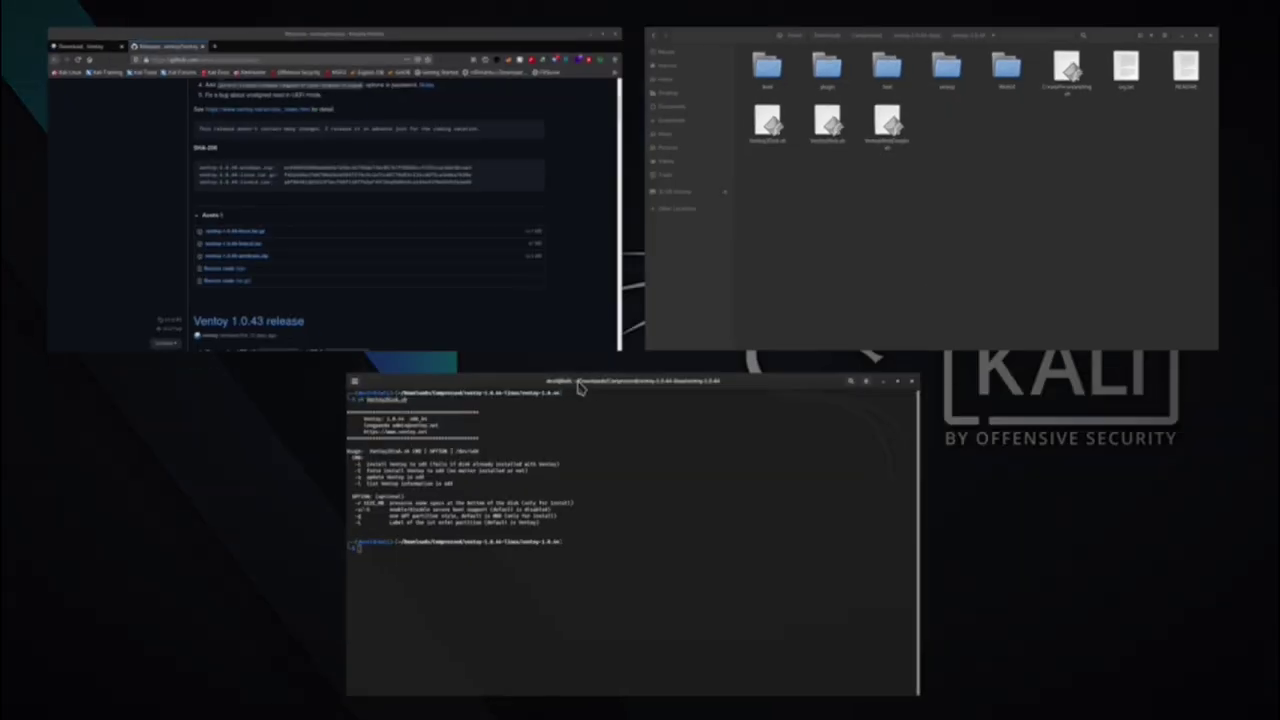
Step: Launch GParted with the administrator password and view the 28.64 GiB /dev/sdc drive
{"action": "left_click", "coordinate": [580, 390]}
{"action": "type", "text": "*************"}
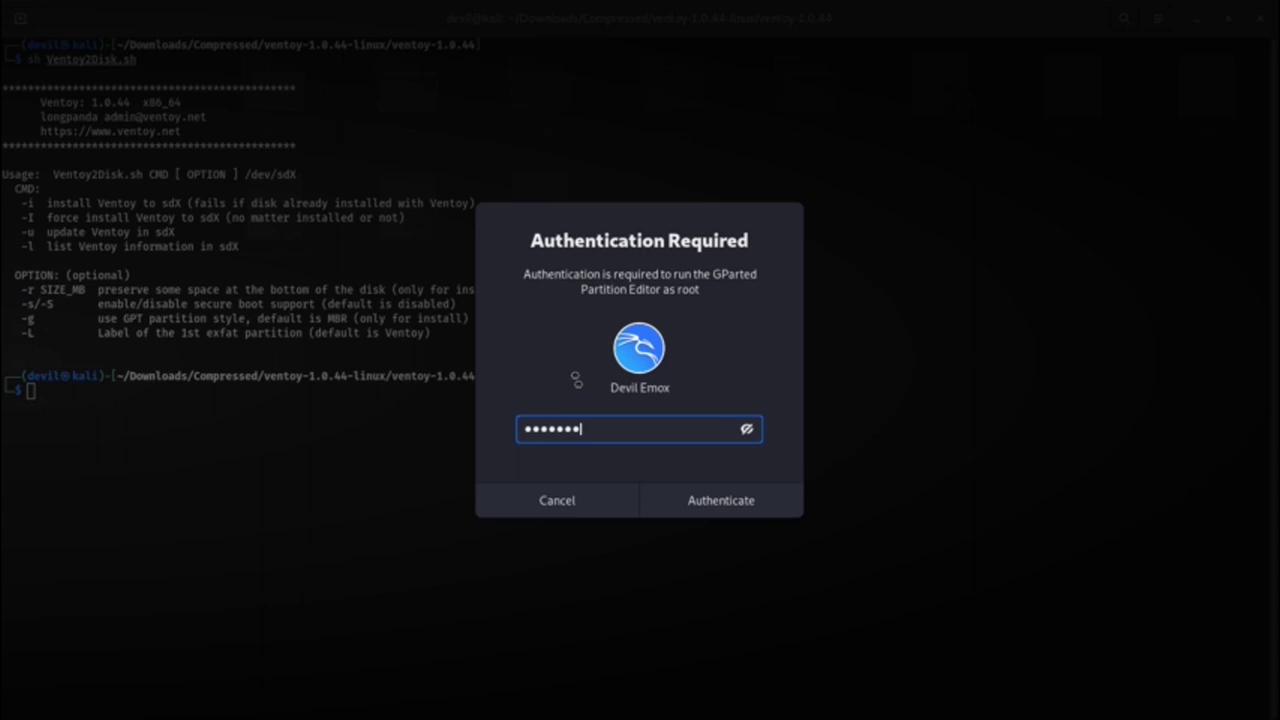
{"action": "key", "text": "Return"}
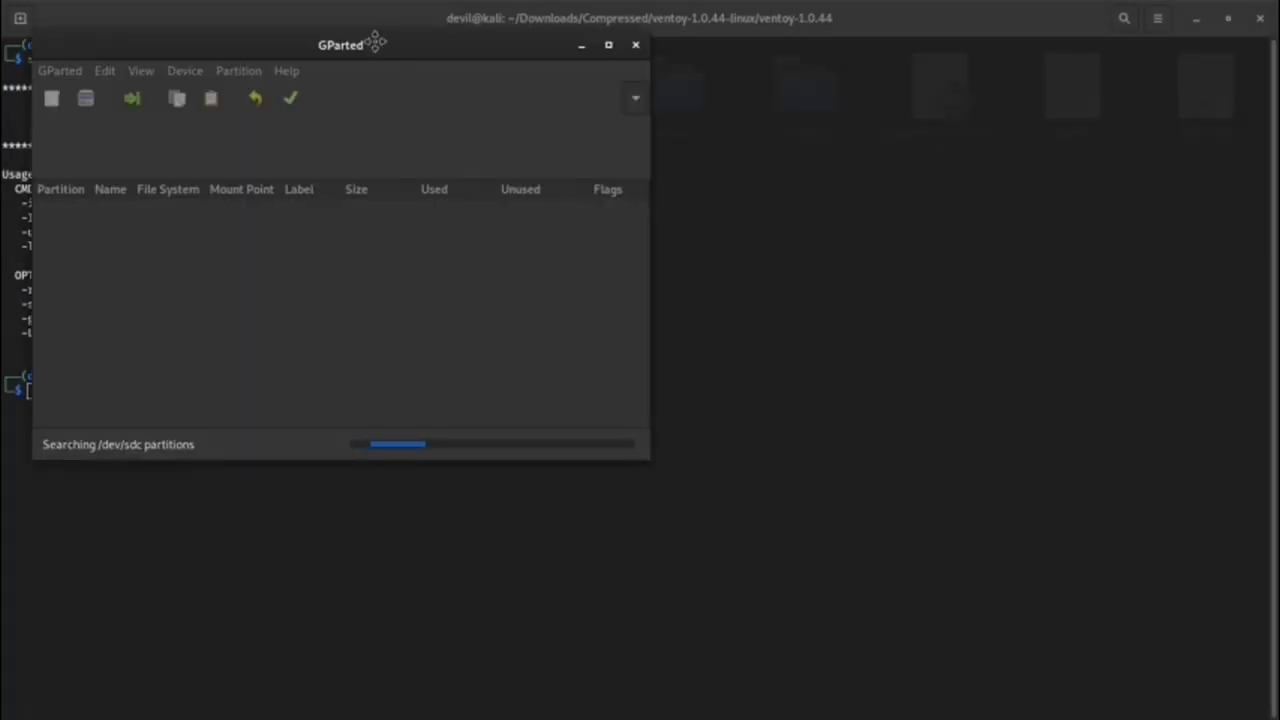
{"action": "left_click_drag", "start_coordinate": [371, 34], "coordinate": [890, 215]}
{"action": "left_click", "coordinate": [1078, 264]}
{"action": "left_click", "coordinate": [1073, 309]}
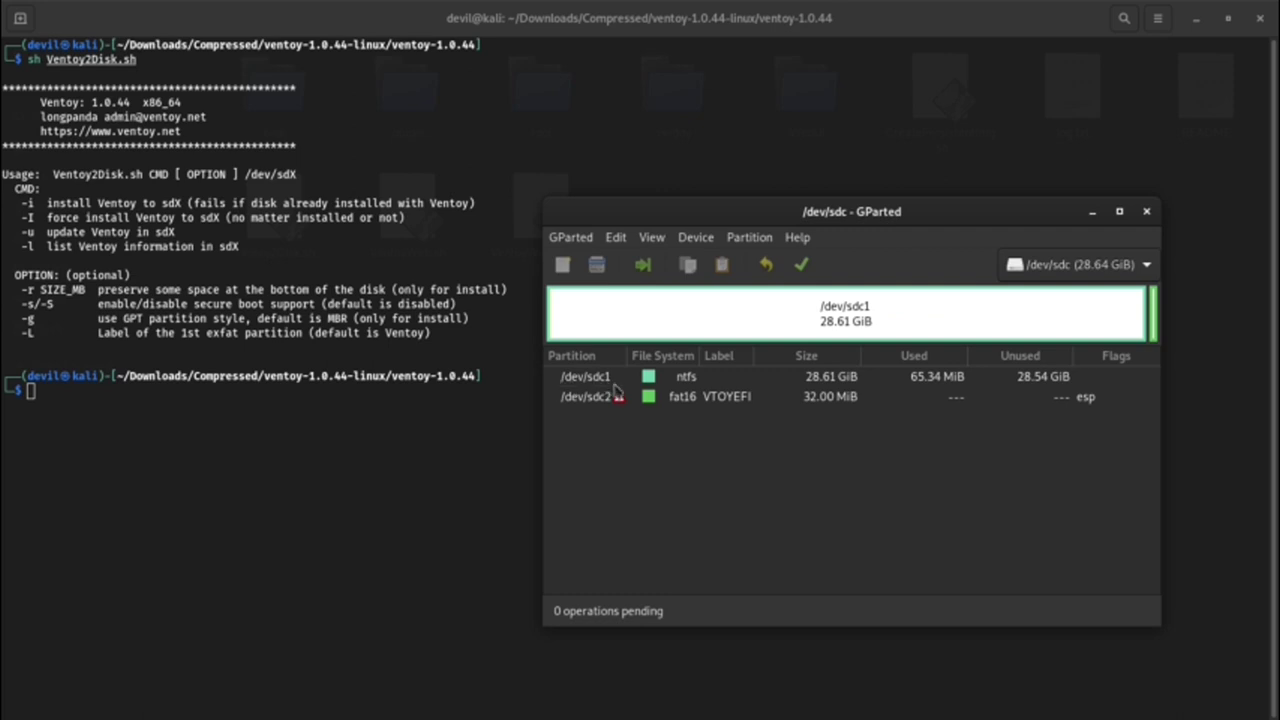
Step: Close GParted, clear the terminal and rerun sh Ventoy2Disk.sh to see its usage
{"action": "left_click", "coordinate": [1147, 212]}
{"action": "key", "text": "ctrl+l"}
{"action": "type", "text": "sh "}
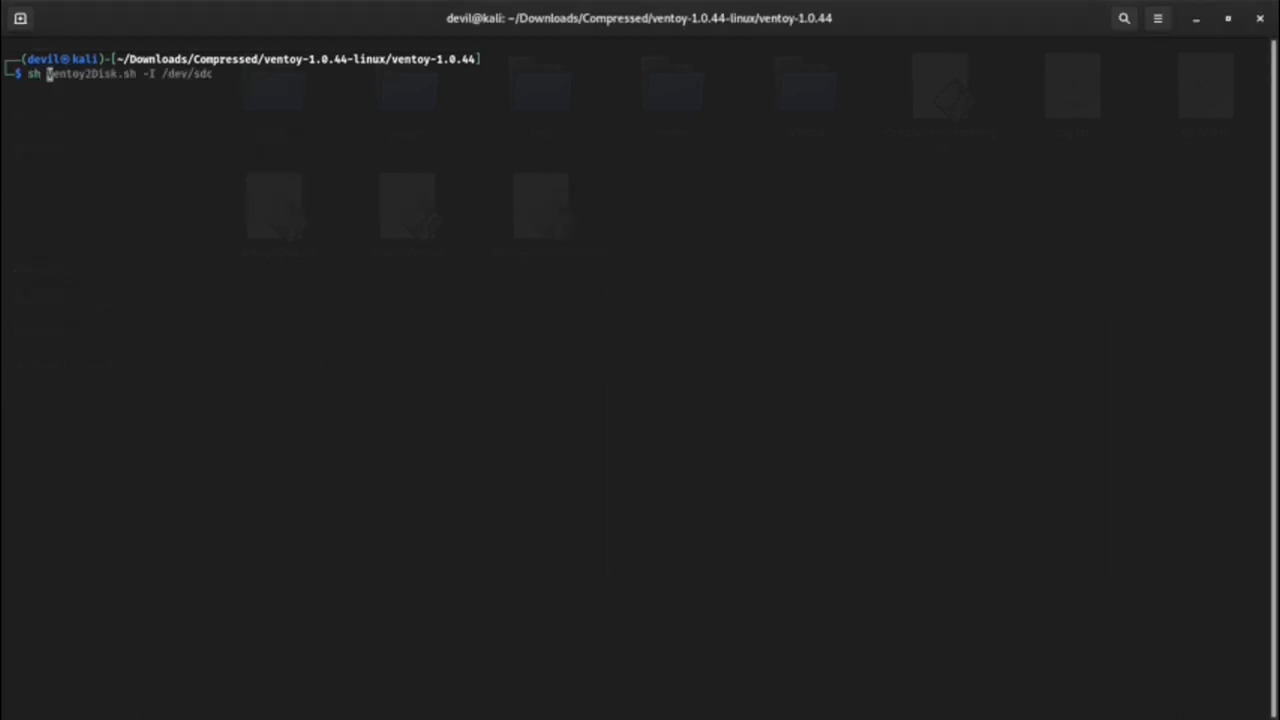
{"action": "type", "text": "Ven"}
{"action": "key", "text": "Tab"}
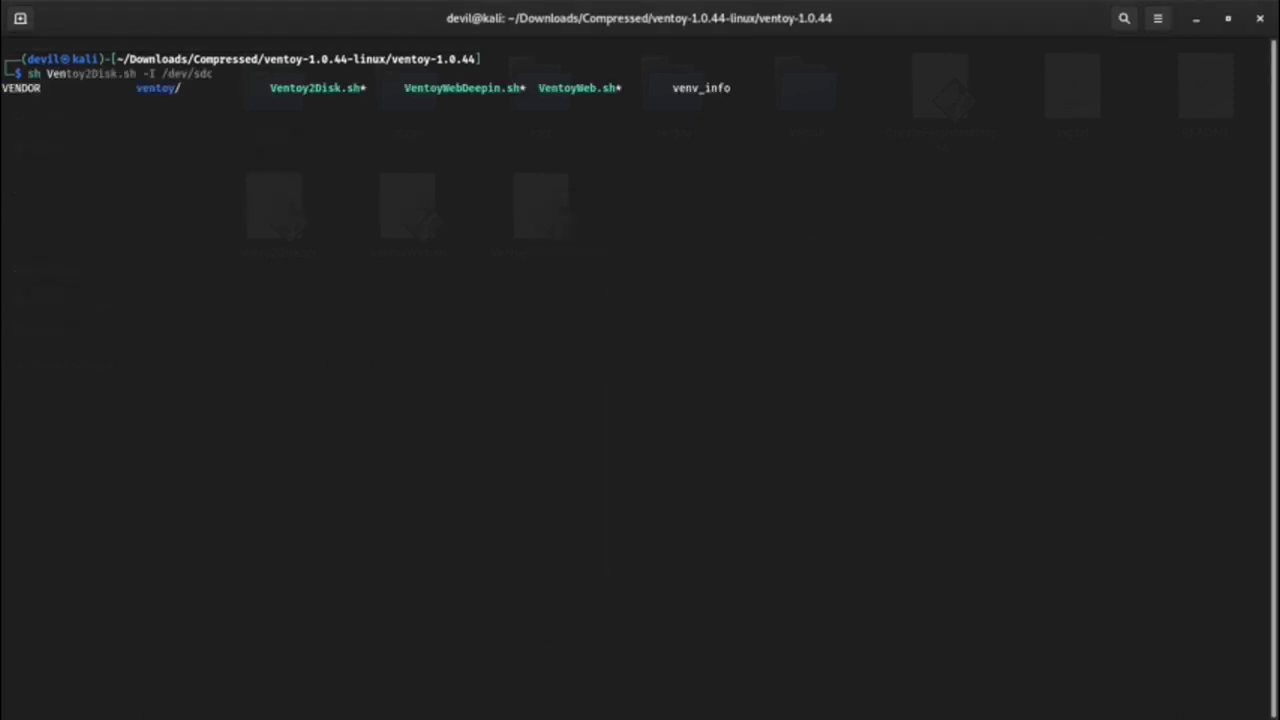
{"action": "type", "text": "toy2"}
{"action": "key", "text": "Tab"}
{"action": "key", "text": "Return"}
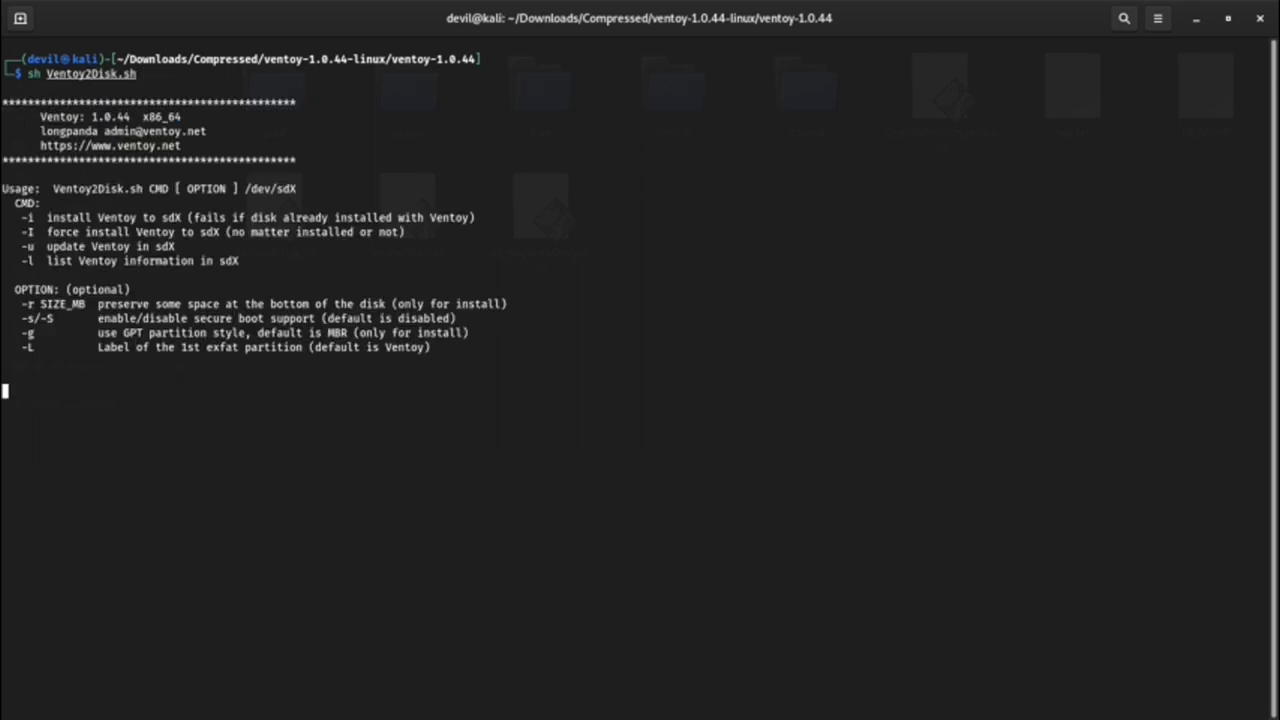
Step: Run sudo sh Ventoy2Disk.sh -I /dev/sdc and confirm both the Continue and Double-check prompts
{"action": "type", "text": "sudo "}
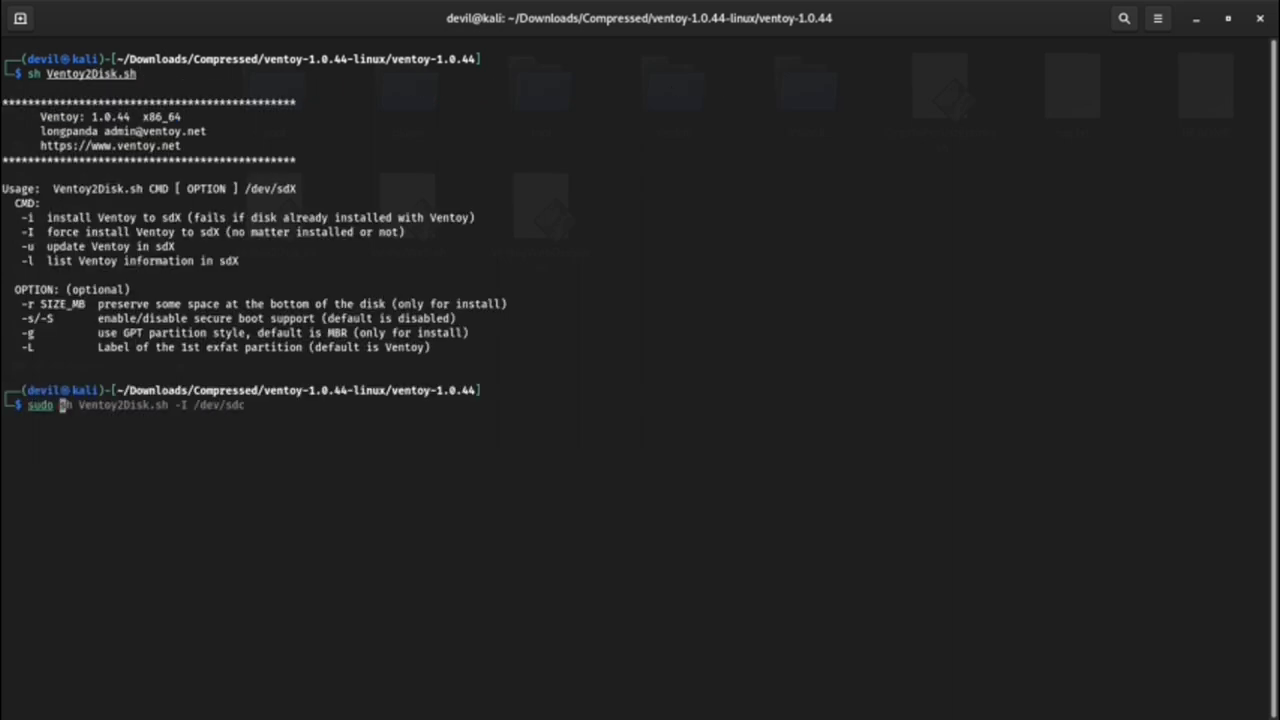
{"action": "type", "text": "sh Ventoy2"}
{"action": "key", "text": "Tab"}
{"action": "type", "text": "-I "}
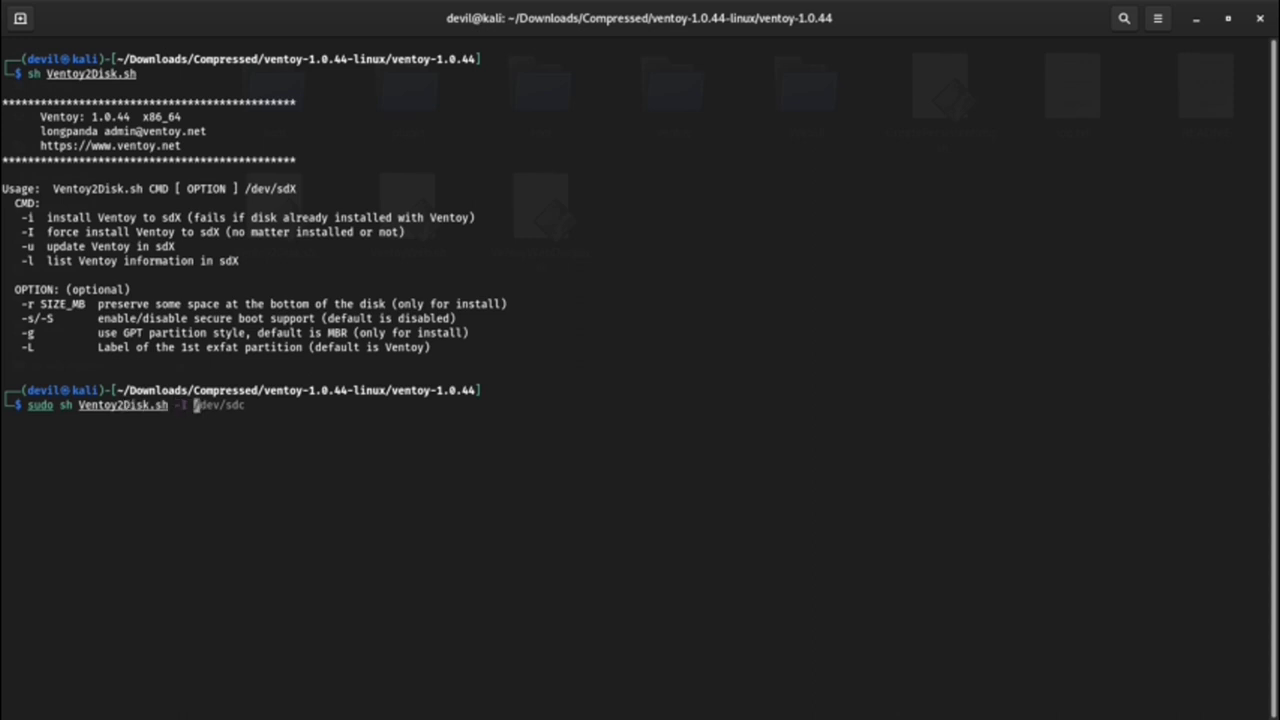
{"action": "type", "text": "/dev/sdc"}
{"action": "key", "text": "Return"}
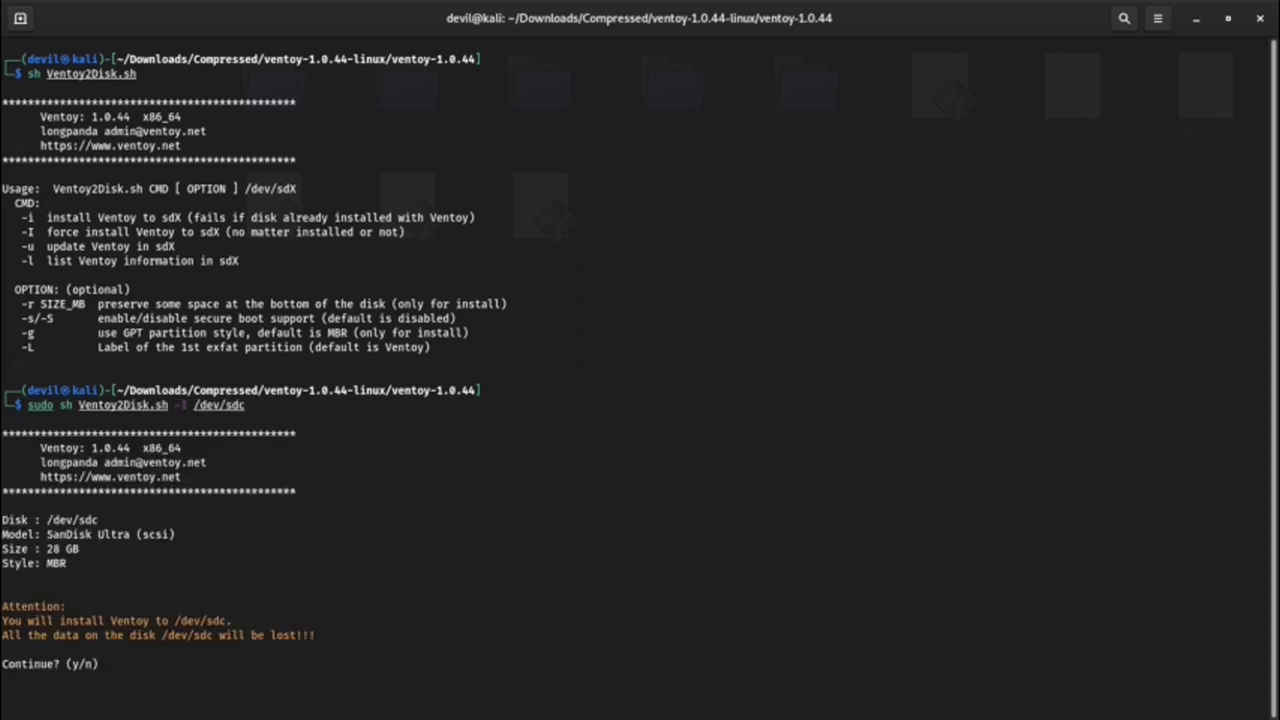
{"action": "key", "text": "Return"}
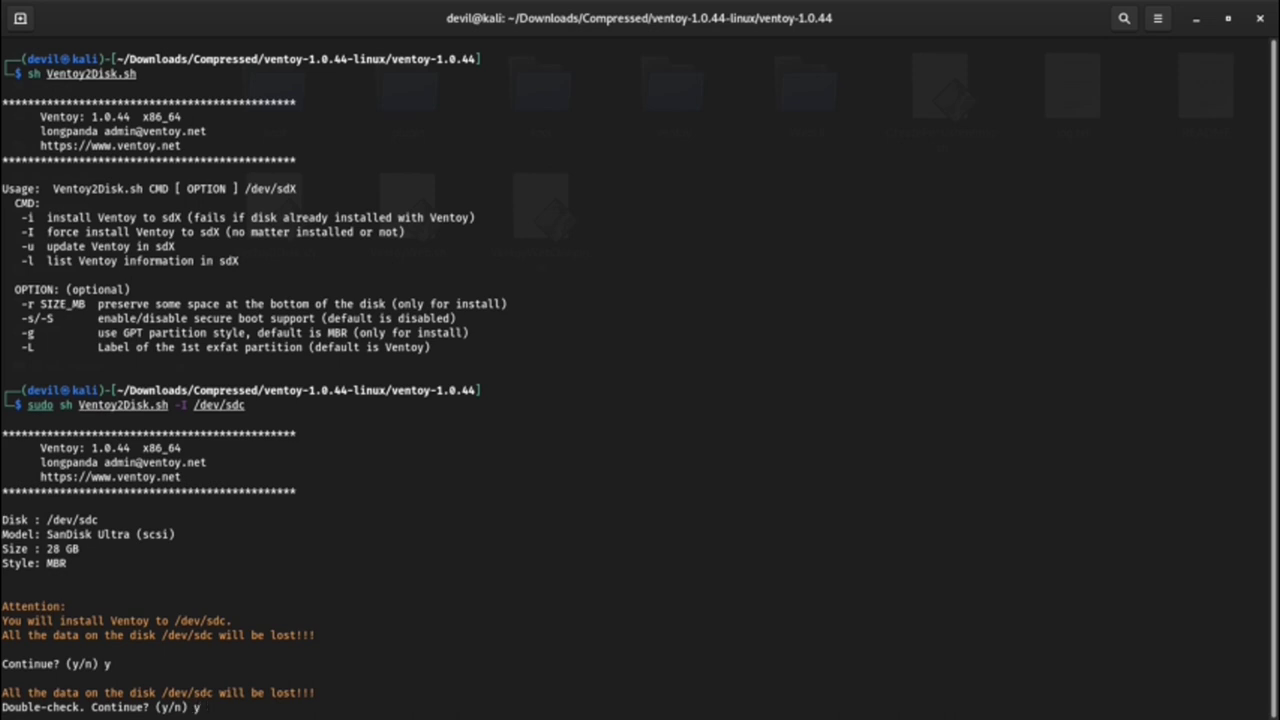
{"action": "type", "text": "y"}
{"action": "key", "text": "Return"}
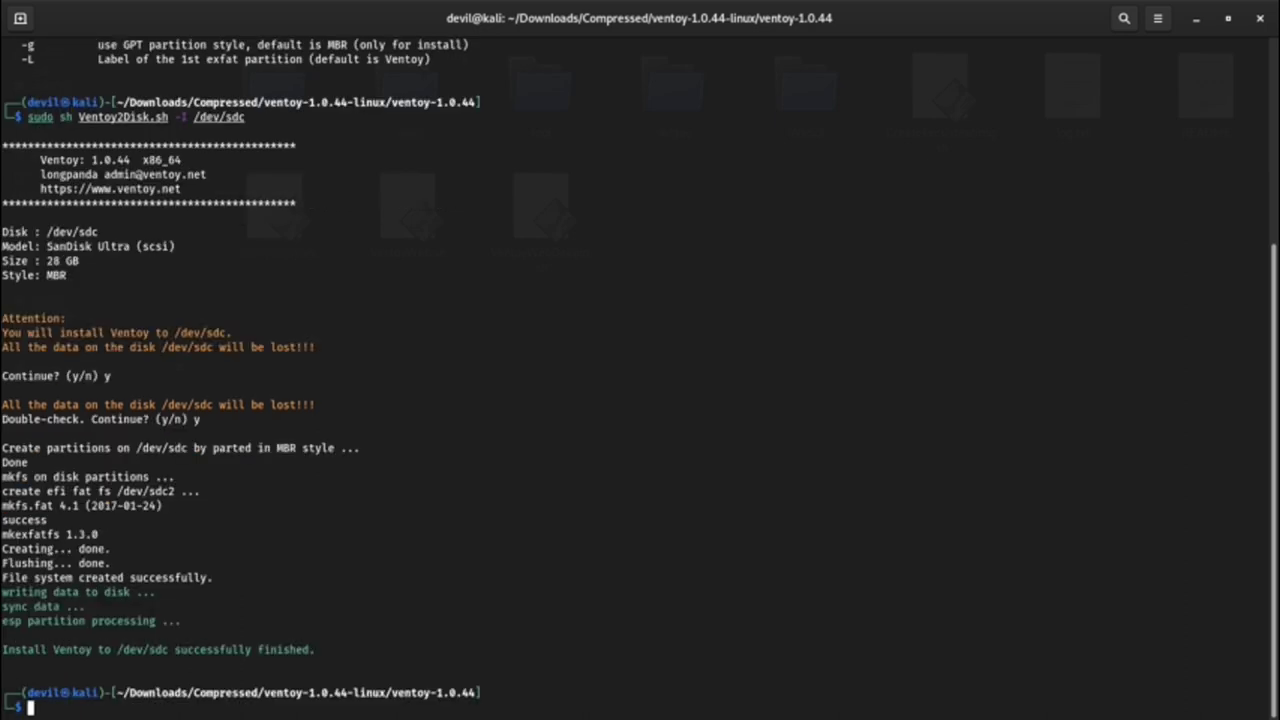
Step: Exit the terminal, open the new Ventoy drive in Files, and quit Firefox
{"action": "type", "text": "exit"}
{"action": "key", "text": "Return"}
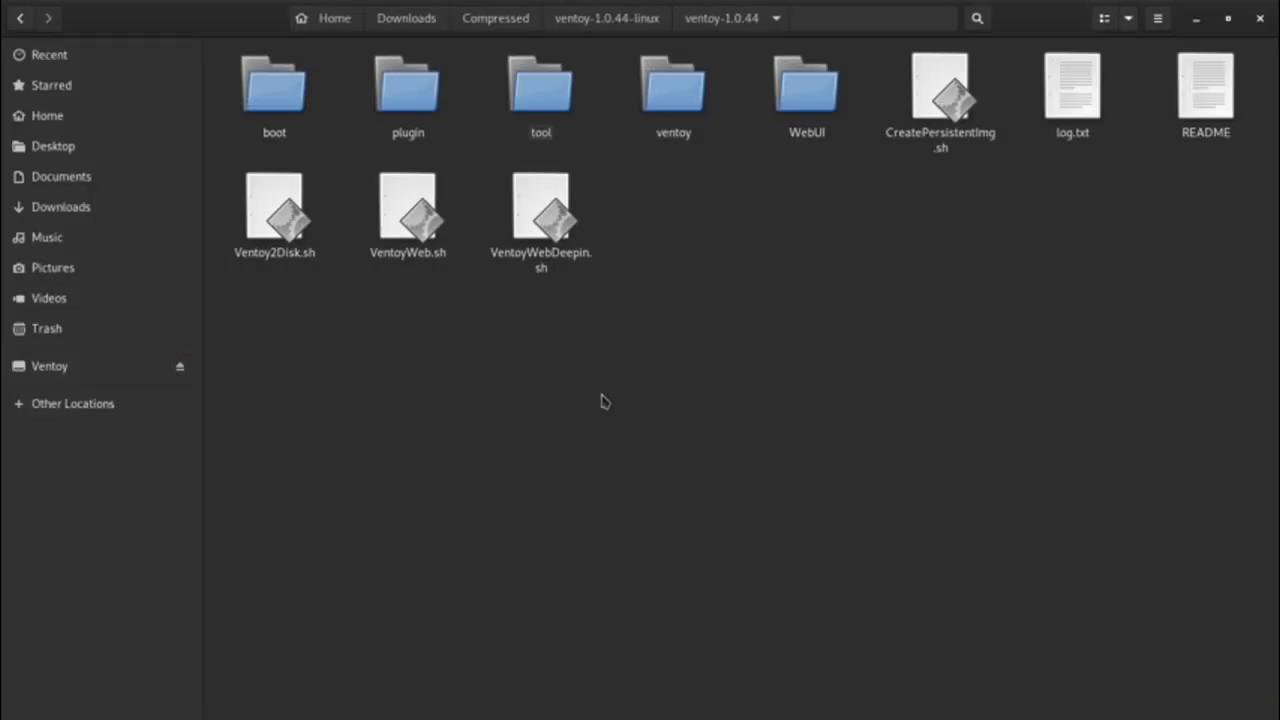
{"action": "left_click", "coordinate": [66, 367]}
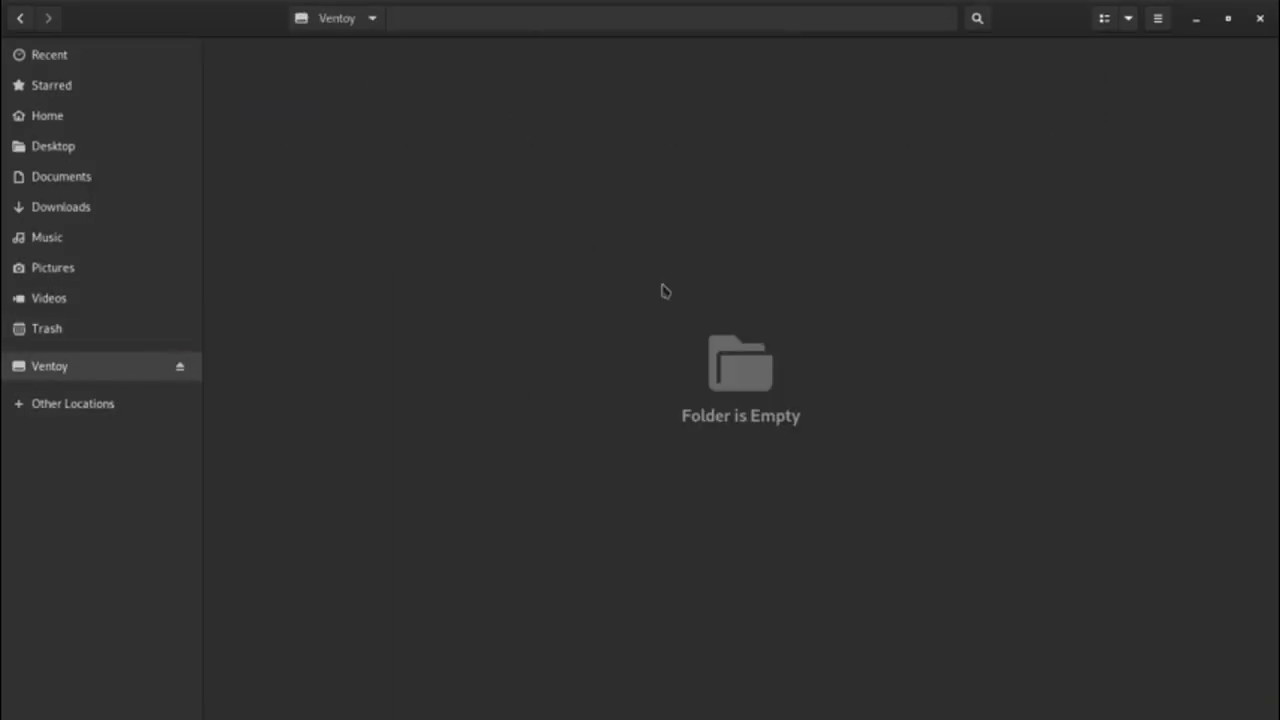
{"action": "double_click", "coordinate": [1046, 23]}
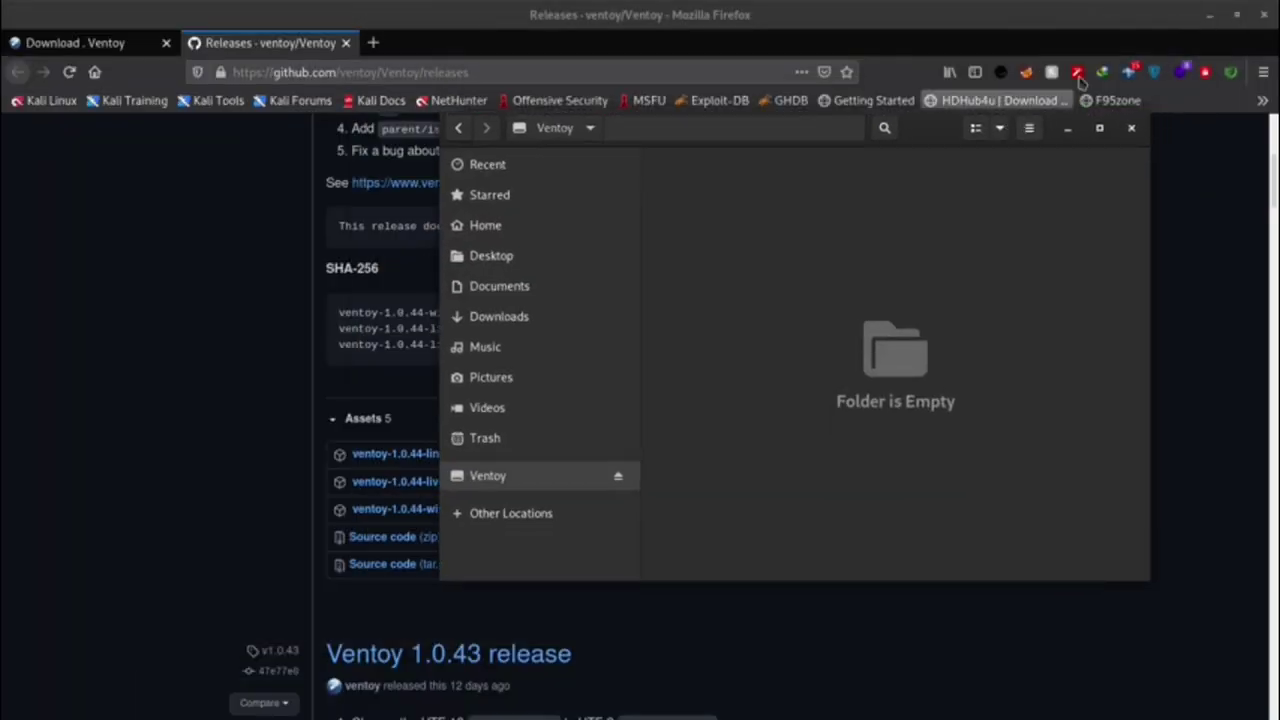
{"action": "left_click", "coordinate": [1263, 16]}
{"action": "left_click", "coordinate": [789, 410]}
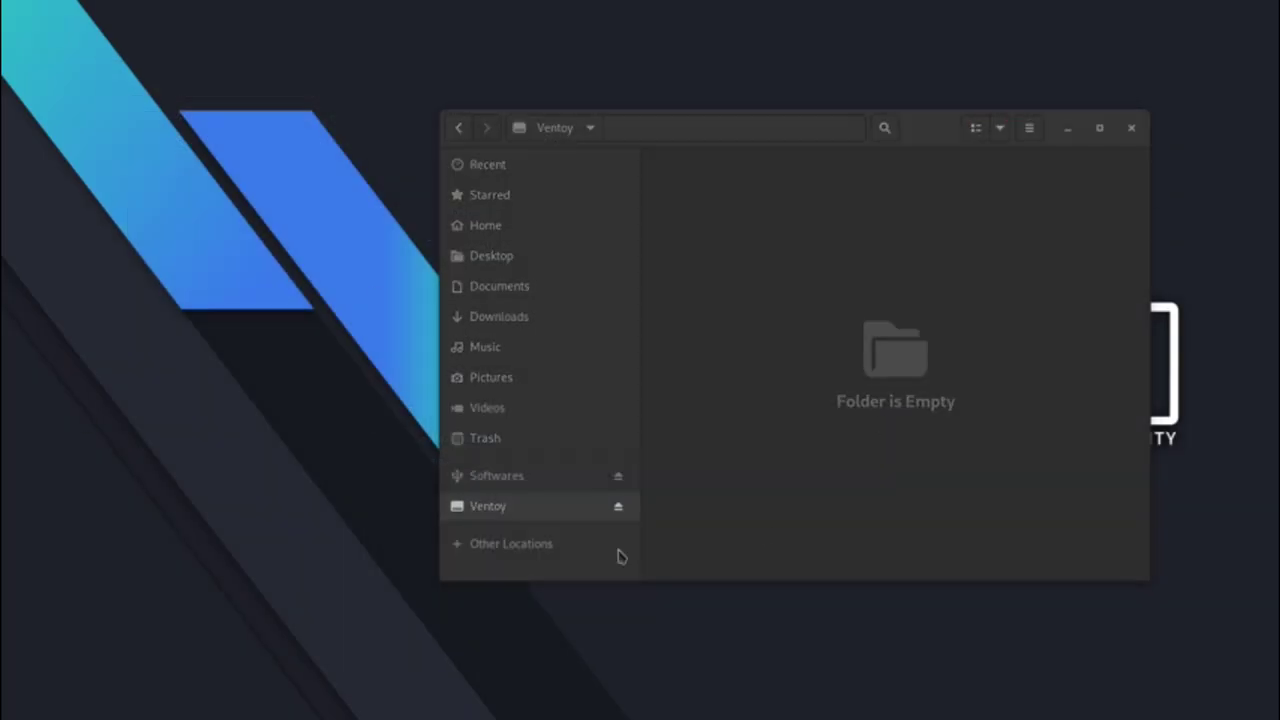
Step: Browse the Softwares drive to the operating Systems > windows 10 folder
{"action": "left_click", "coordinate": [484, 476]}
{"action": "double_click", "coordinate": [940, 137]}
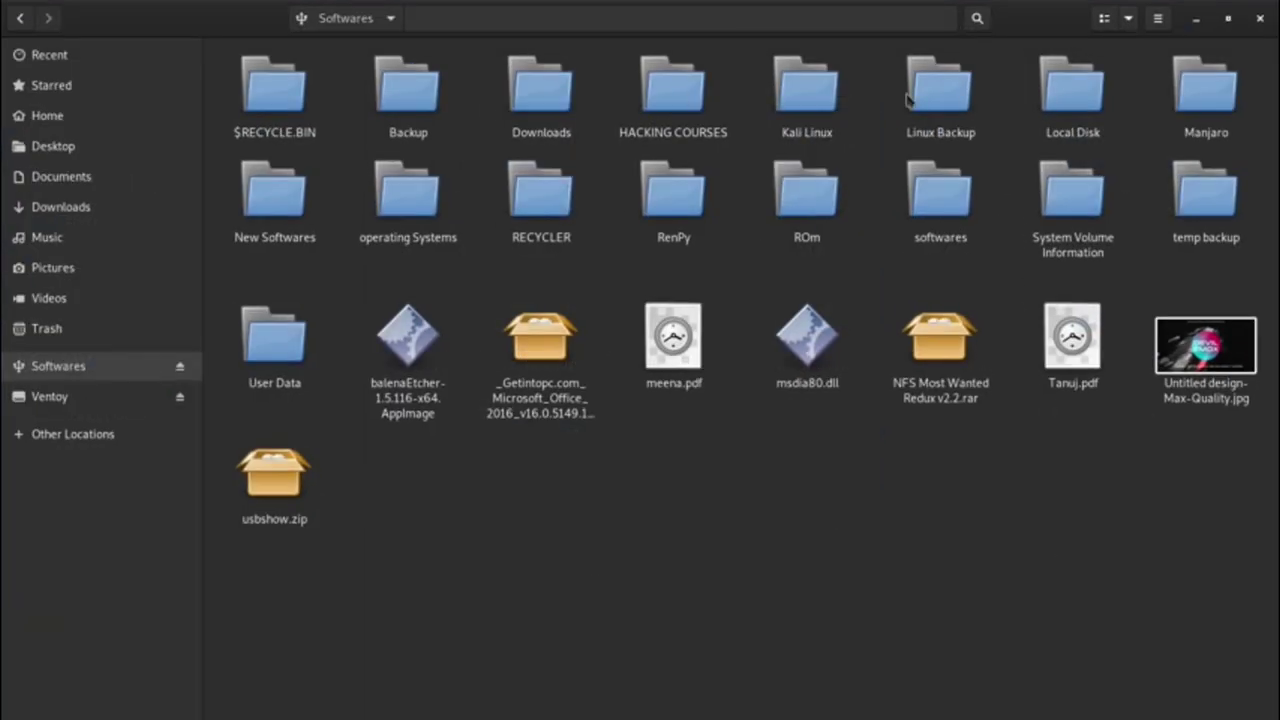
{"action": "double_click", "coordinate": [966, 198]}
{"action": "key", "text": "alt+Left"}
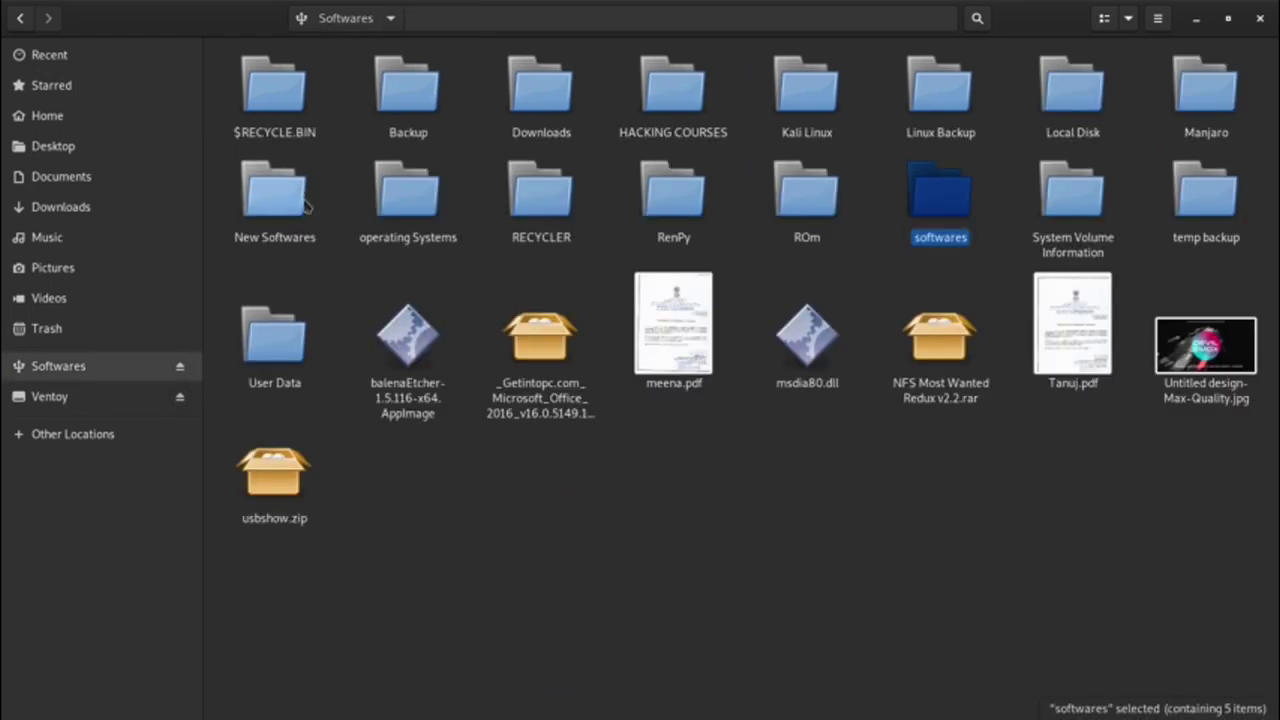
{"action": "double_click", "coordinate": [405, 195]}
{"action": "left_click", "coordinate": [397, 98]}
{"action": "left_click", "coordinate": [541, 95]}
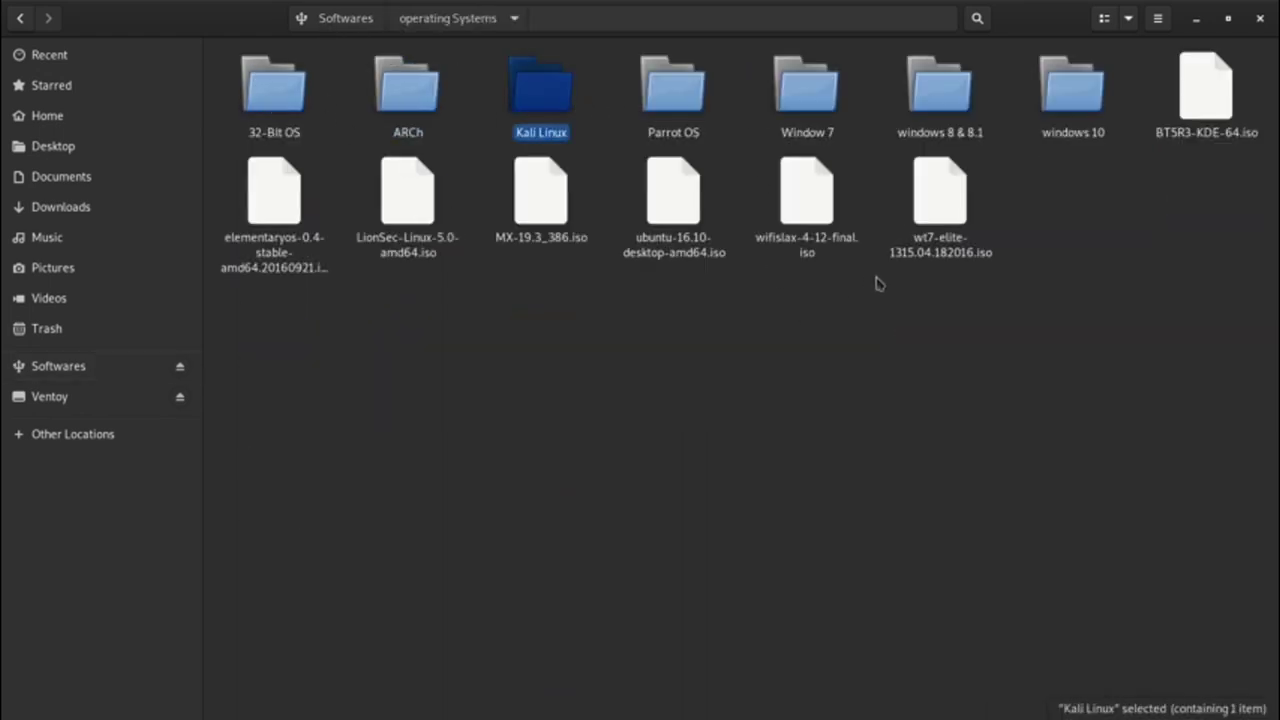
{"action": "double_click", "coordinate": [1062, 95]}
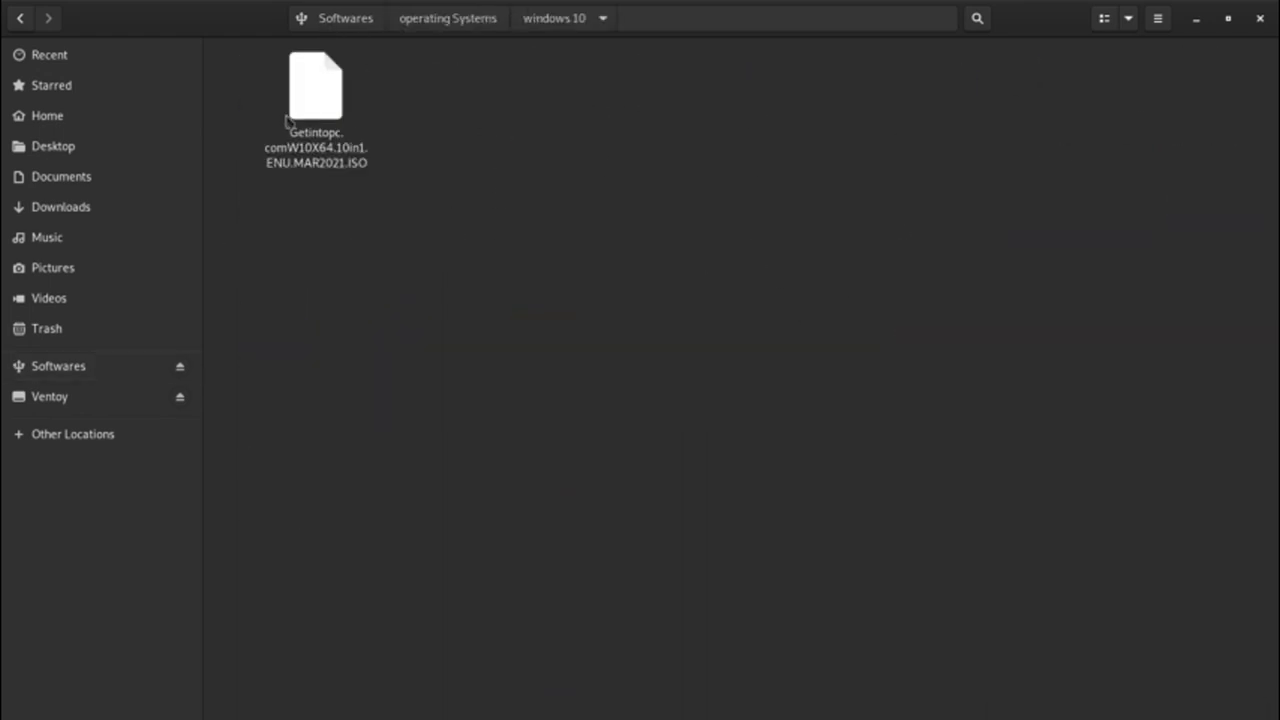
Step: Copy the 5.3 GB ISO onto the Ventoy drive using Copy to…
{"action": "right_click", "coordinate": [308, 100]}
{"action": "left_click", "coordinate": [362, 224]}
{"action": "left_click", "coordinate": [200, 377]}
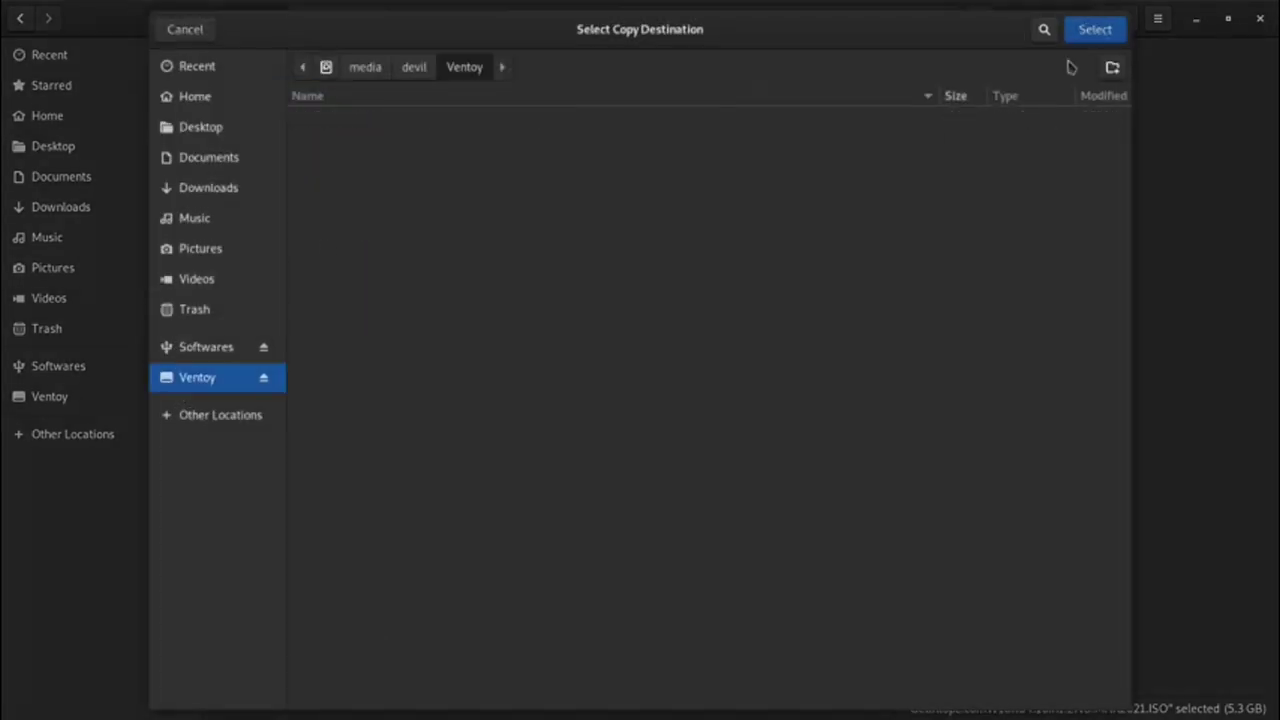
{"action": "left_click", "coordinate": [1095, 29]}
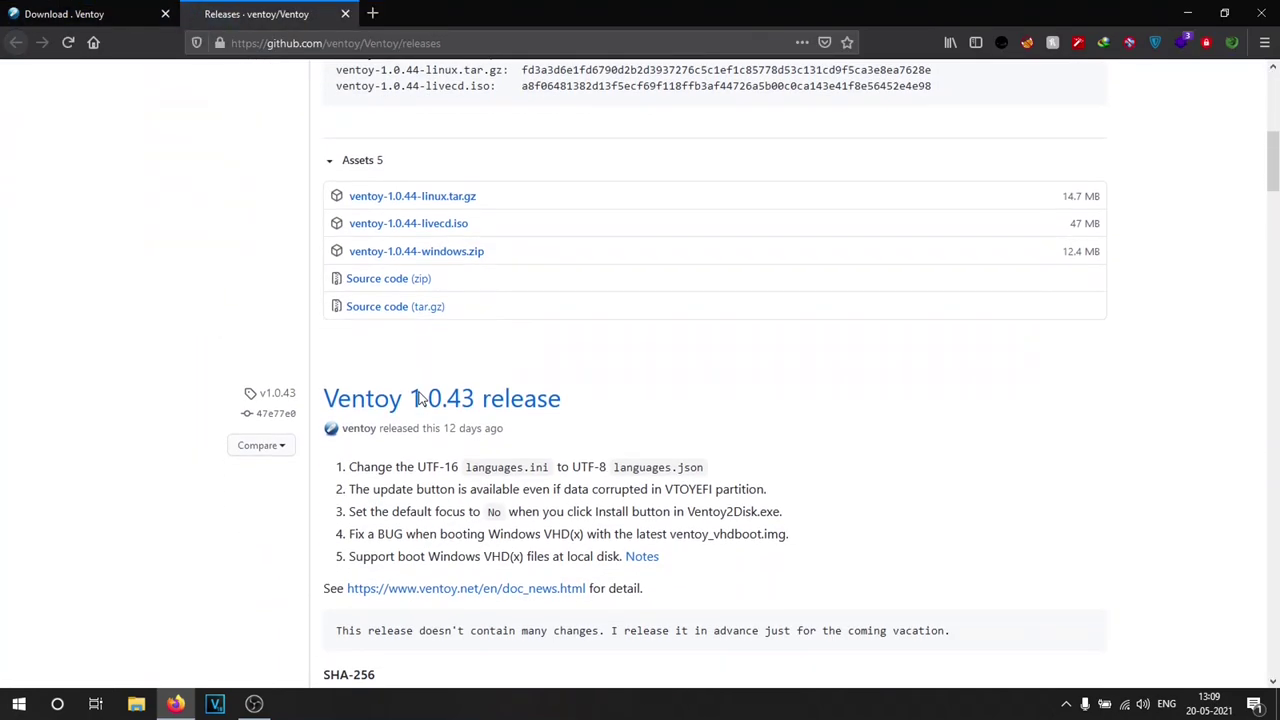
Step: Download ventoy-1.0.44-windows.zip with Start Download and open the finished archive
{"action": "left_click", "coordinate": [437, 258]}
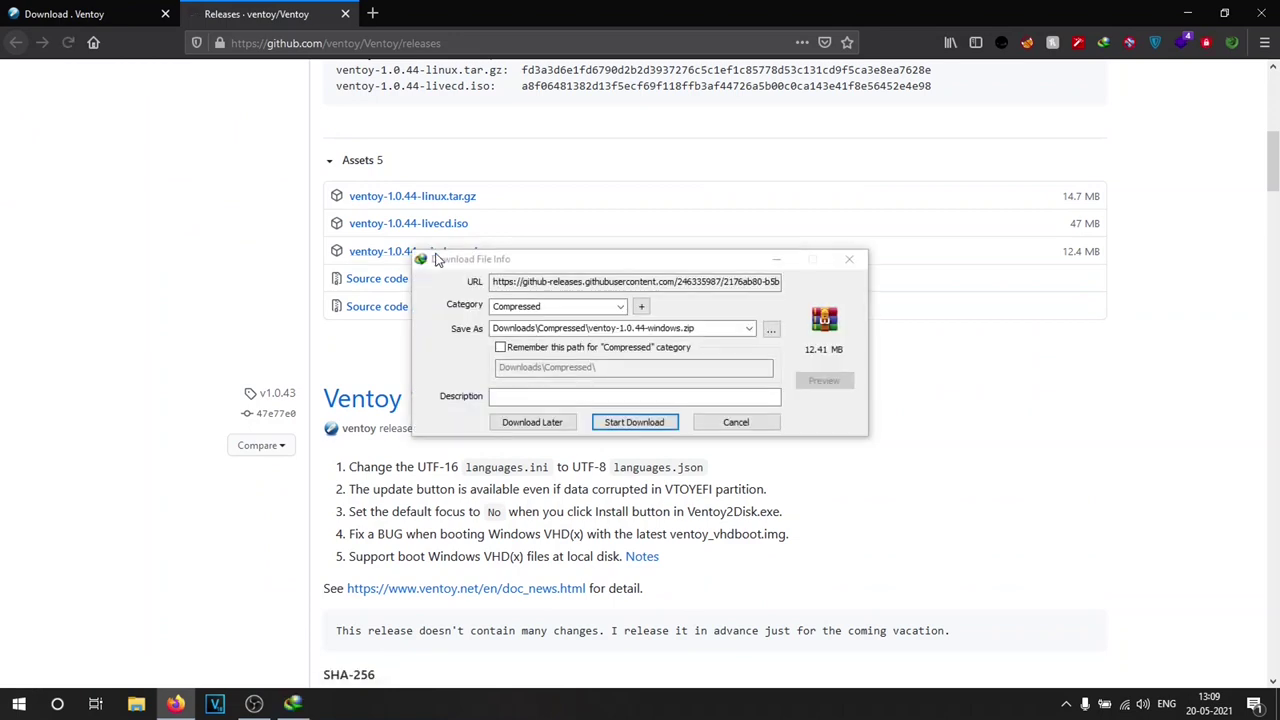
{"action": "left_click", "coordinate": [618, 430]}
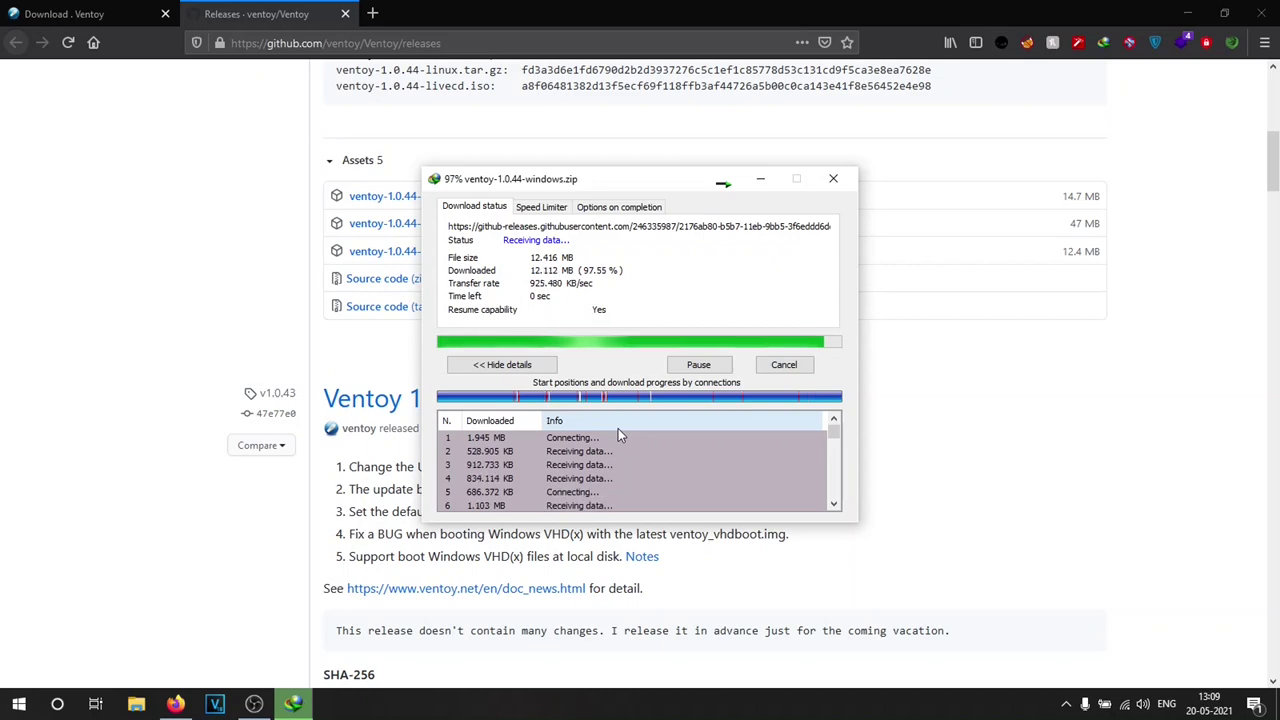
{"action": "left_click", "coordinate": [503, 401]}
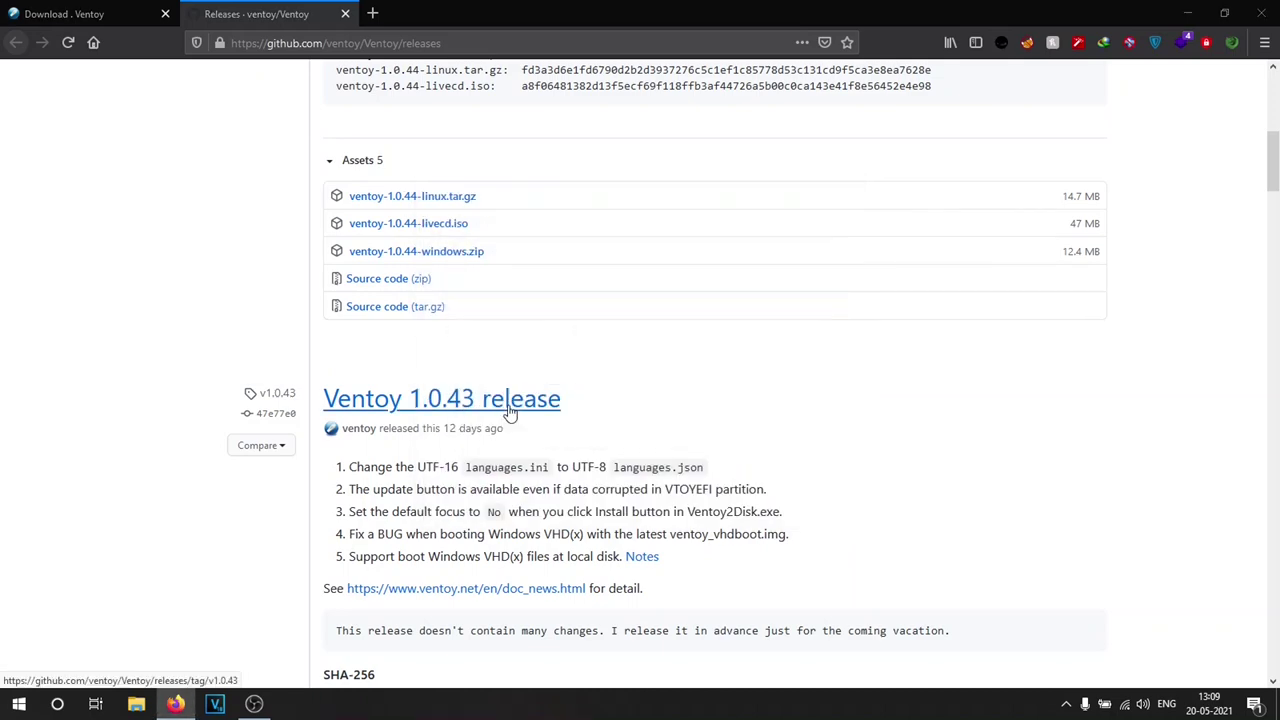
Step: Drag the ventoy-1.0.44 folder from WinRAR onto the desktop, then Install in Ventoy2Disk and confirm Yes
{"action": "double_click", "coordinate": [390, 197]}
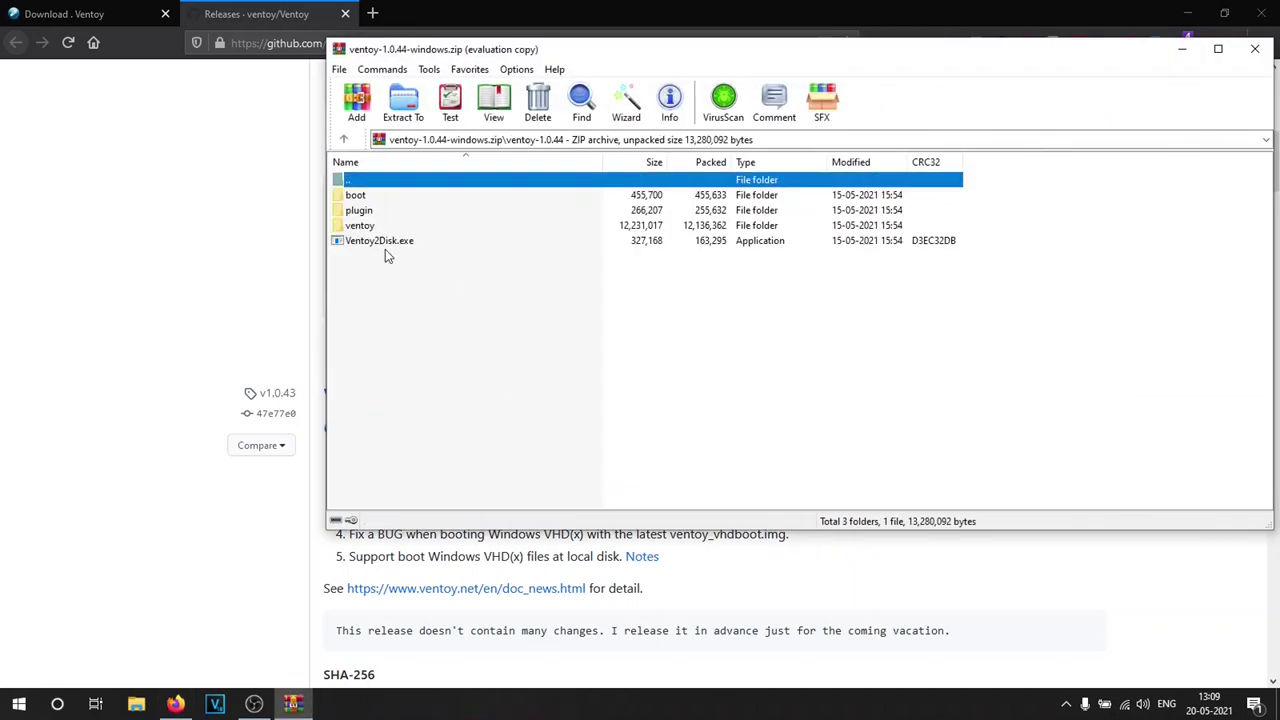
{"action": "left_click", "coordinate": [1183, 14]}
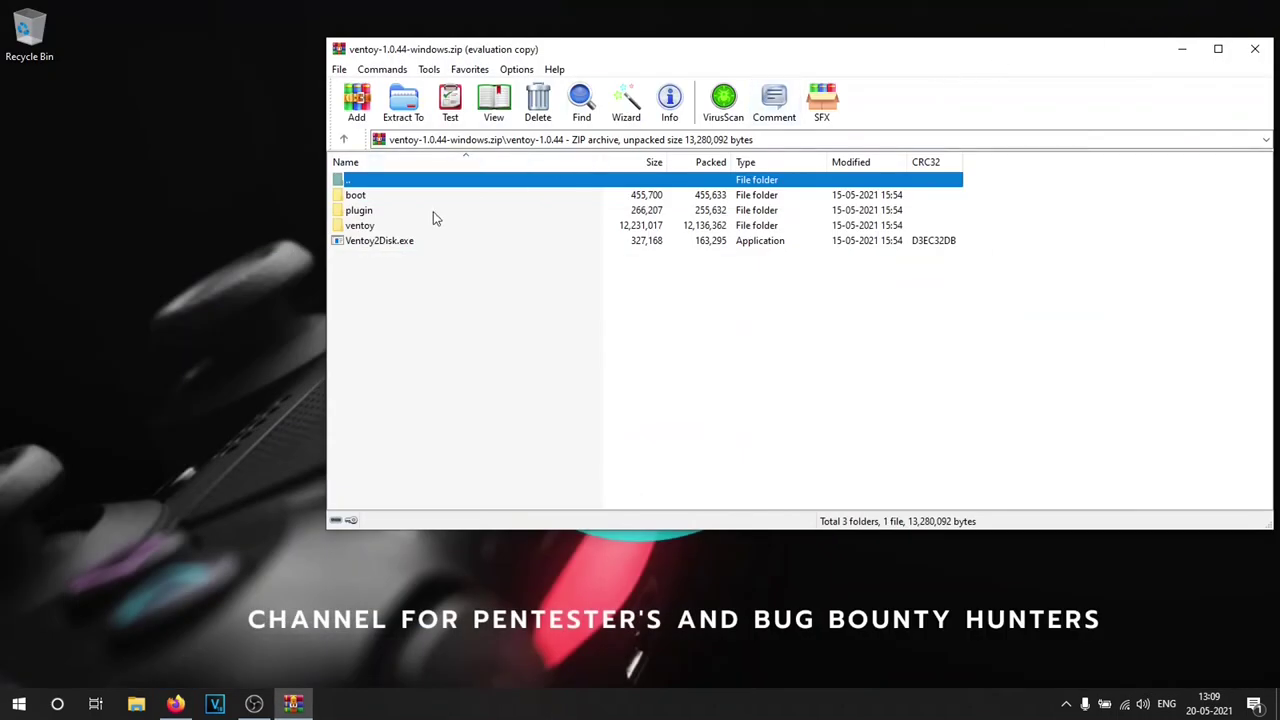
{"action": "double_click", "coordinate": [350, 181]}
{"action": "left_click_drag", "start_coordinate": [140, 148], "coordinate": [166, 150]}
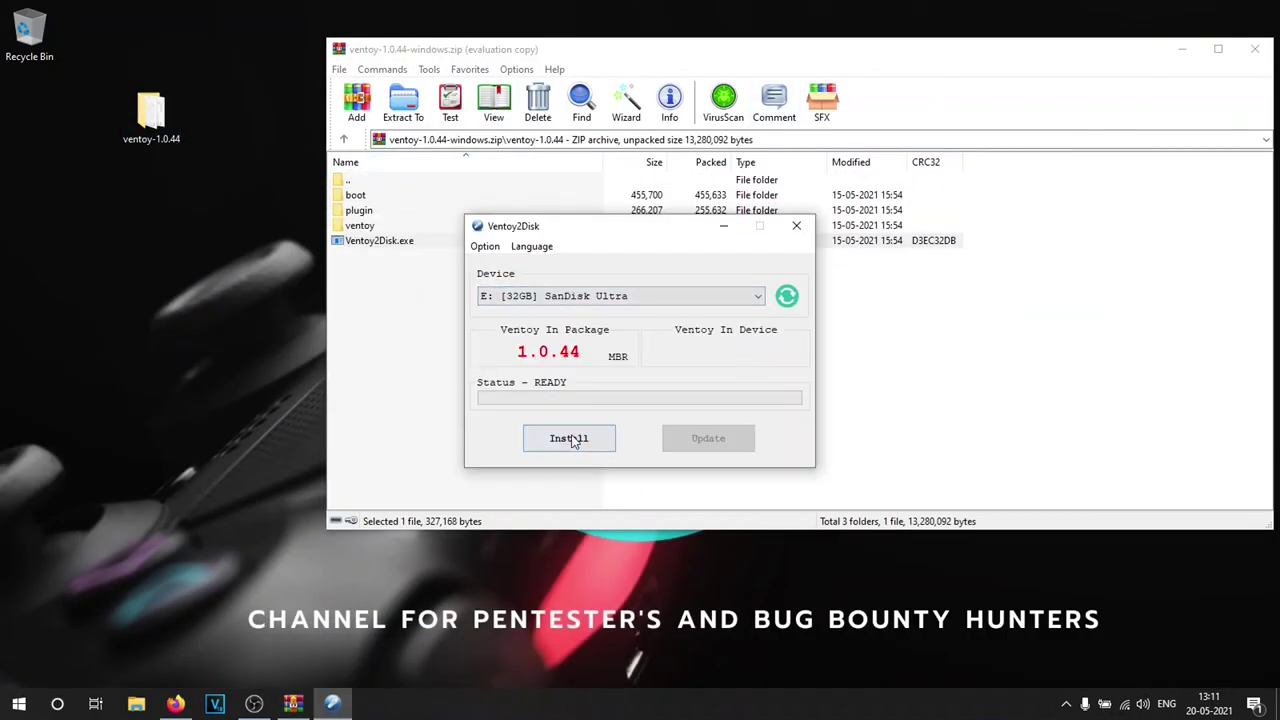
{"action": "left_click", "coordinate": [573, 441]}
{"action": "left_click", "coordinate": [687, 408]}
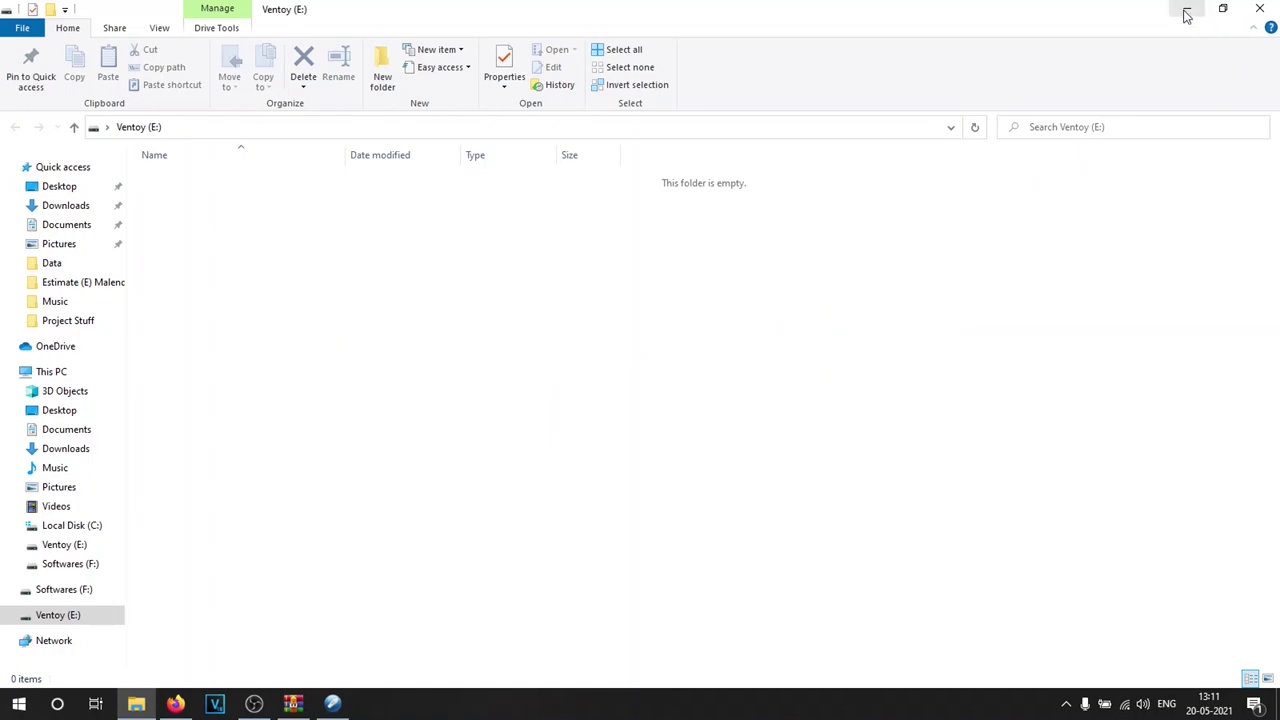
Step: Dismiss the install-complete message, close Ventoy2Disk and WinRAR, and tidy the extracted folder
{"action": "left_click", "coordinate": [1181, 12]}
{"action": "left_click", "coordinate": [728, 412]}
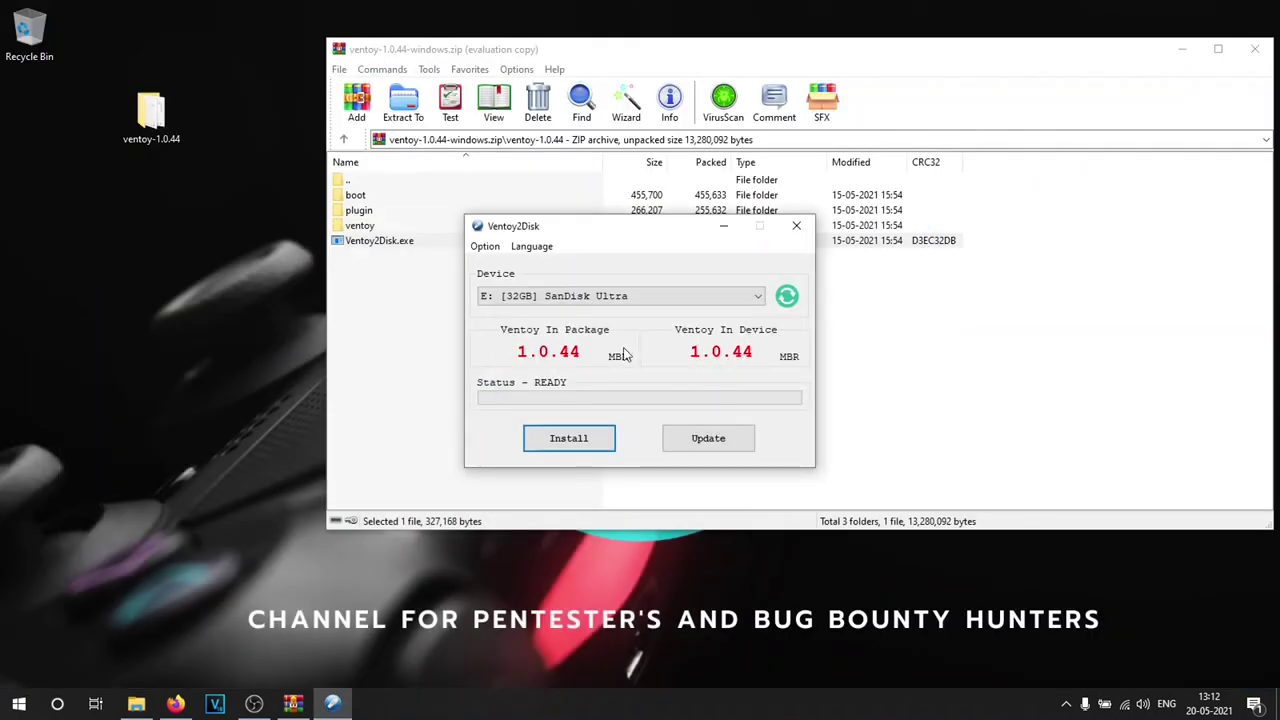
{"action": "left_click", "coordinate": [794, 228]}
{"action": "left_click", "coordinate": [1254, 48]}
{"action": "left_click_drag", "start_coordinate": [150, 112], "coordinate": [30, 114]}
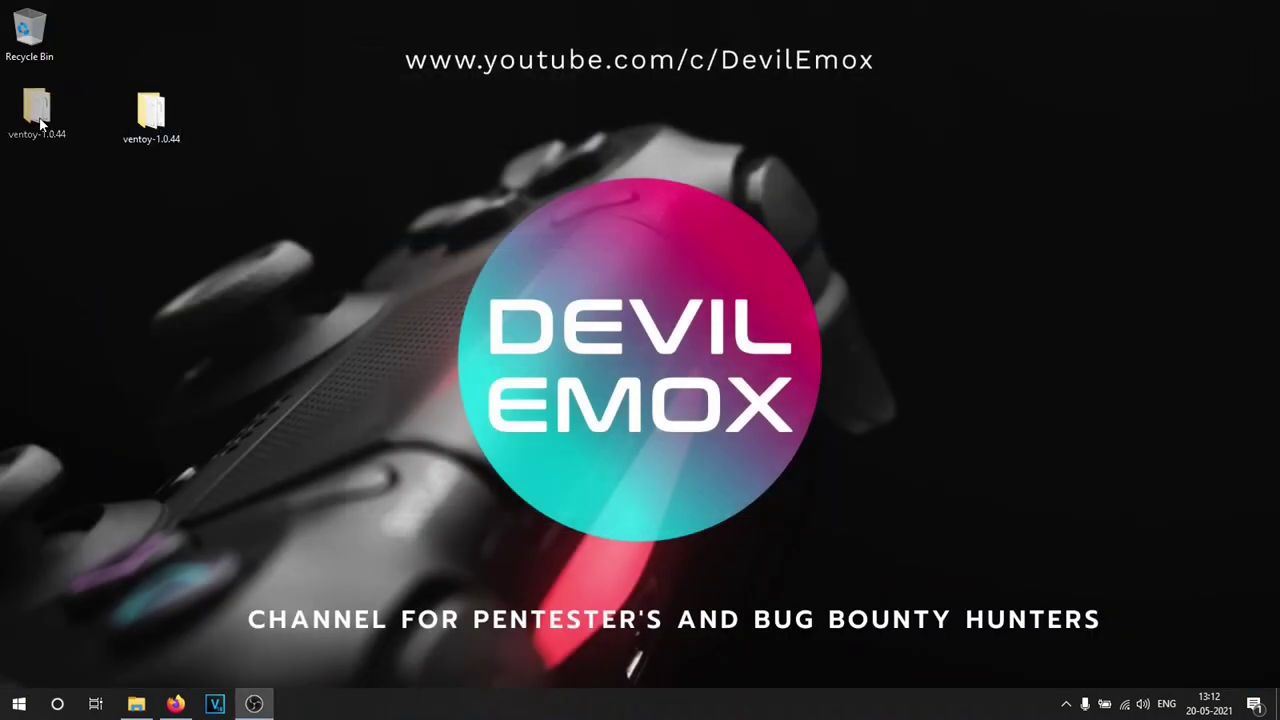
Step: Open Ventoy (E:), then copy the Getintopc.comW10X64.10in1.ENU.MAR2021 ISO from Softwares (F:) > operating Systems > windows 10
{"action": "double_click", "coordinate": [25, 55]}
{"action": "left_click", "coordinate": [55, 377]}
{"action": "double_click", "coordinate": [443, 310]}
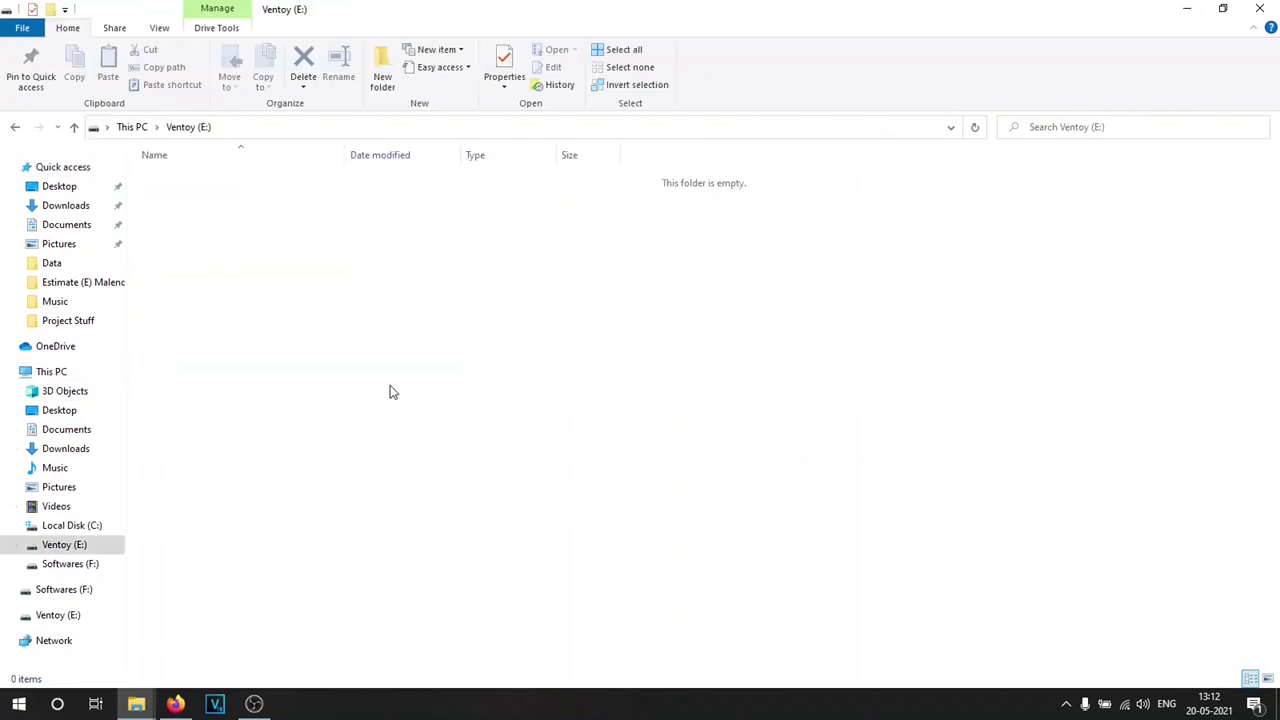
{"action": "left_click", "coordinate": [52, 589]}
{"action": "double_click", "coordinate": [226, 329]}
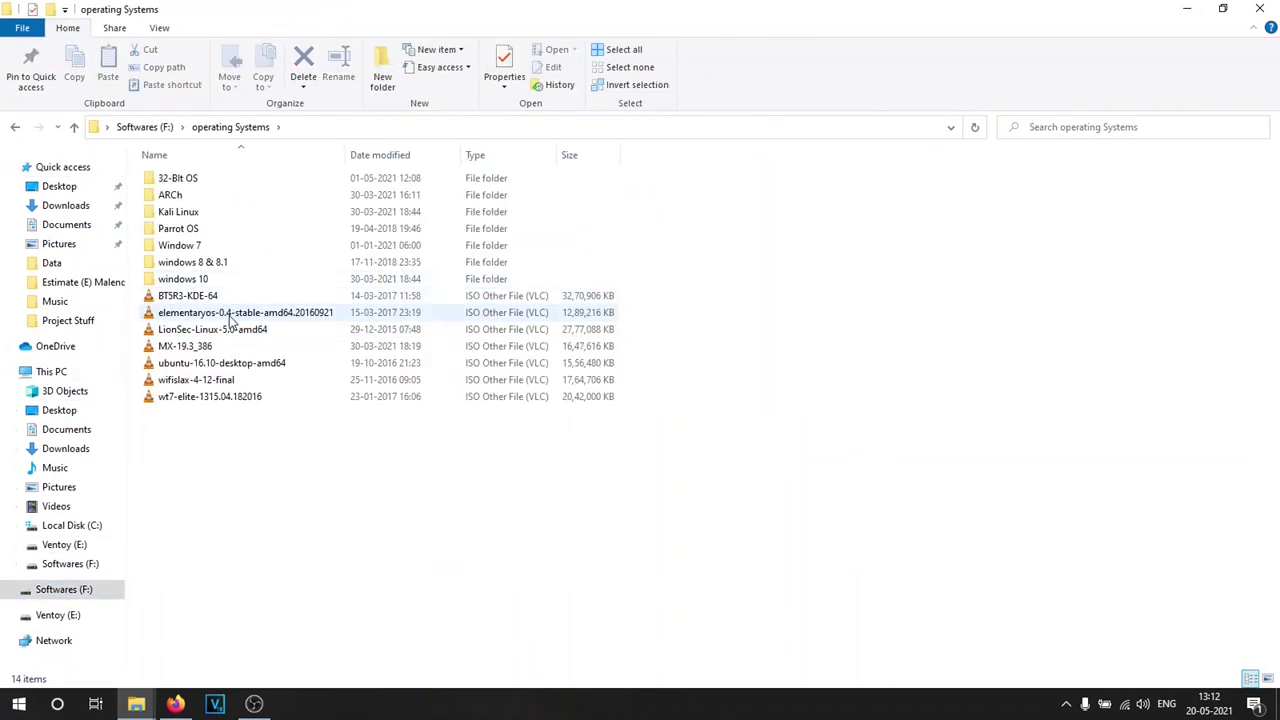
{"action": "left_click", "coordinate": [1267, 678]}
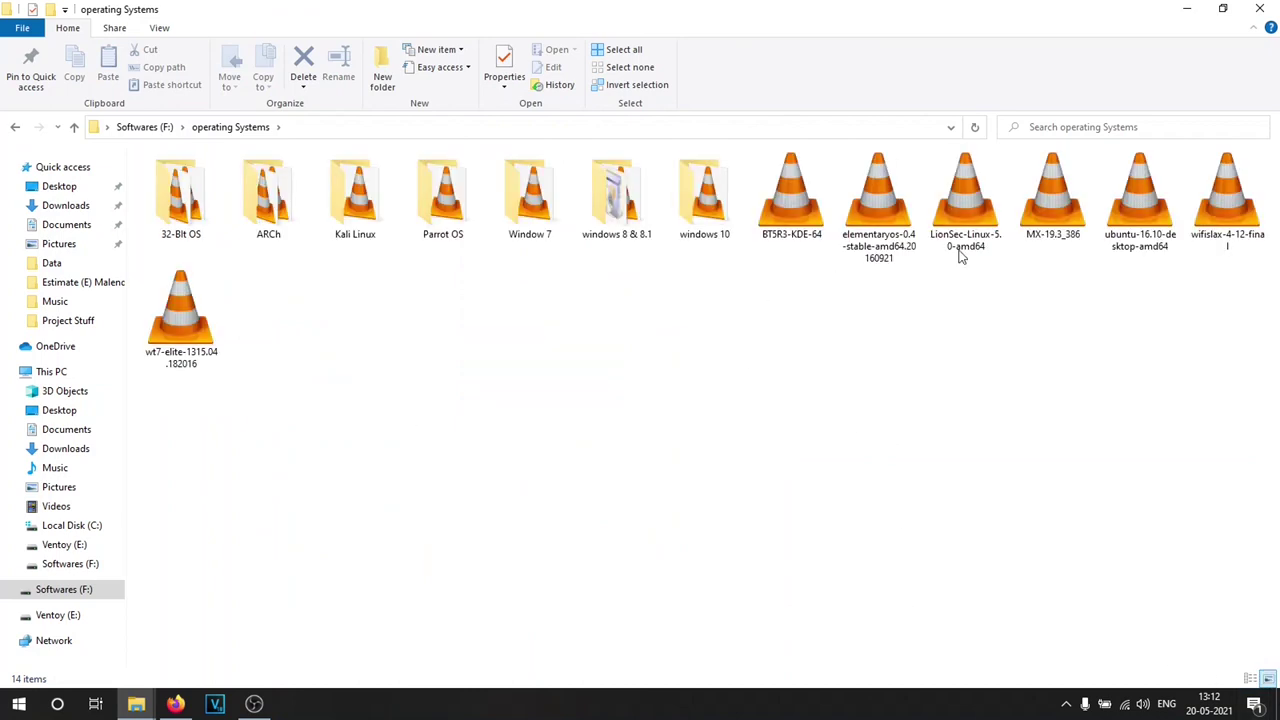
{"action": "double_click", "coordinate": [680, 240]}
{"action": "right_click", "coordinate": [273, 175]}
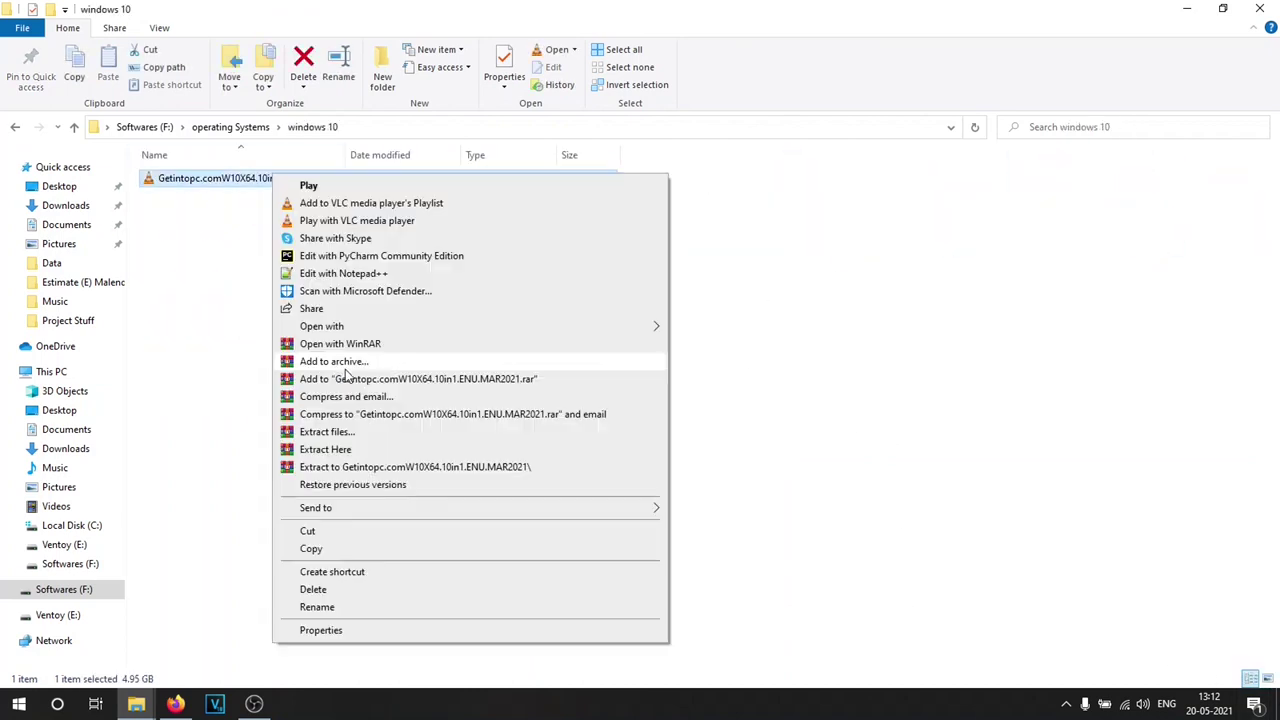
{"action": "left_click", "coordinate": [310, 550]}
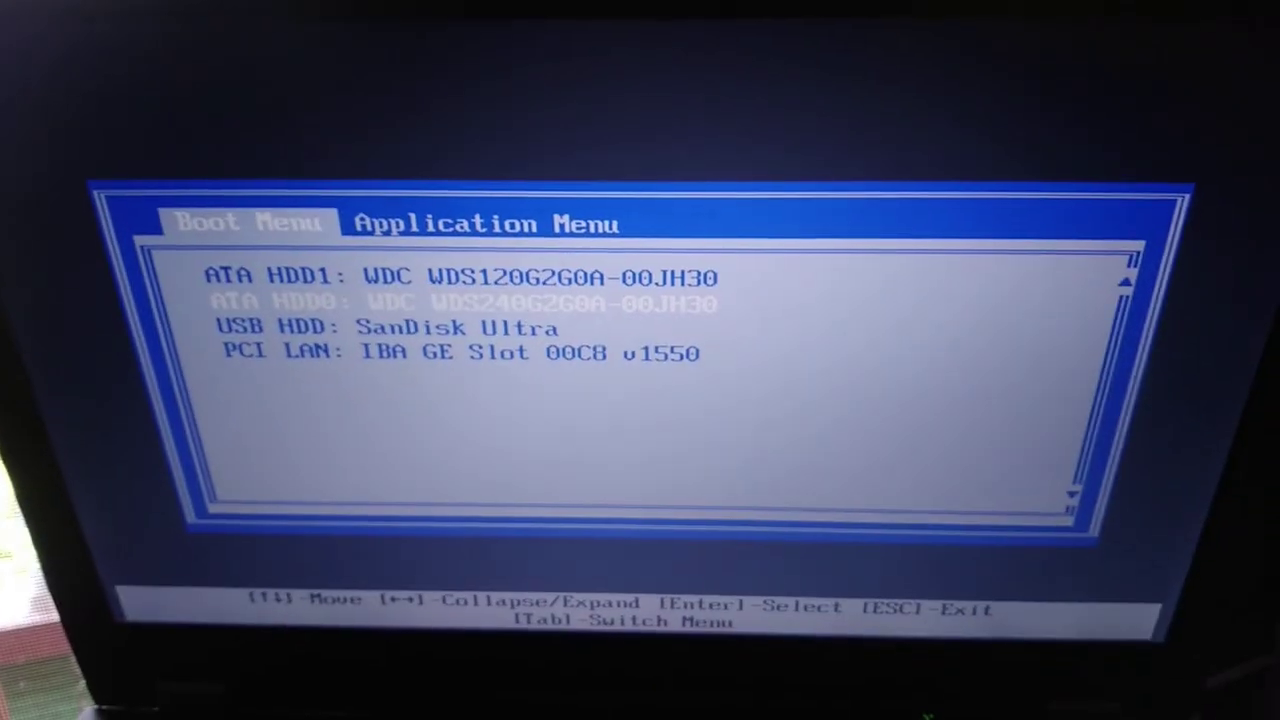
{"action": "key", "text": "Down"}
Step: Boot from USB HDD: SanDisk Ultra and launch a Windows 7 ISO from Ventoy's list
{"action": "key", "text": "Return"}
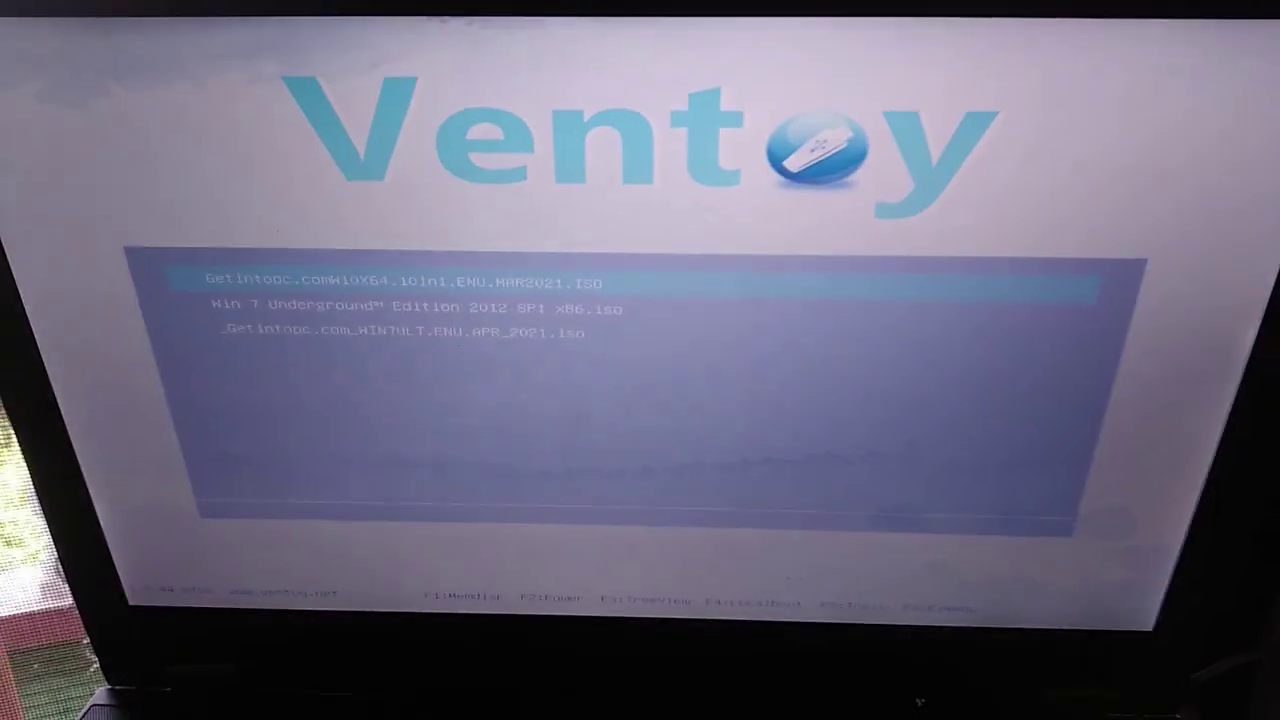
{"action": "key", "text": "Down"}
{"action": "key", "text": "Down"}
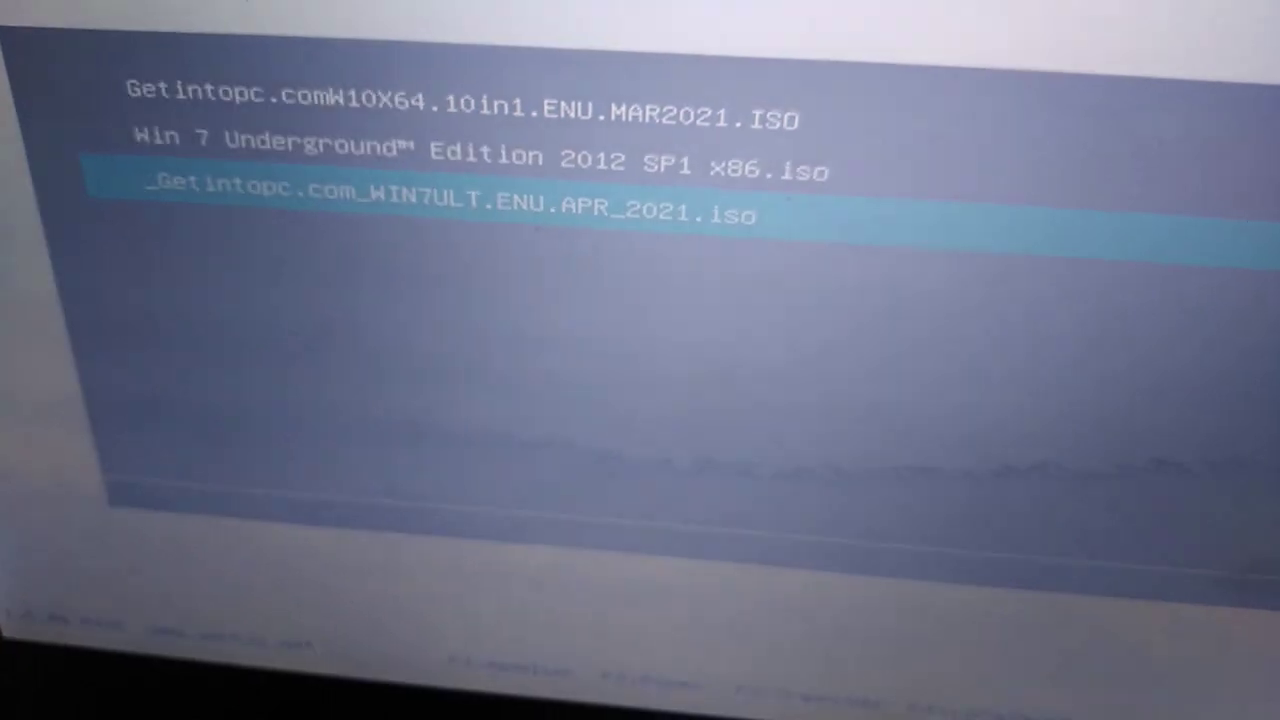
{"action": "key", "text": "Up"}
{"action": "key", "text": "Up"}
{"action": "key", "text": "Down"}
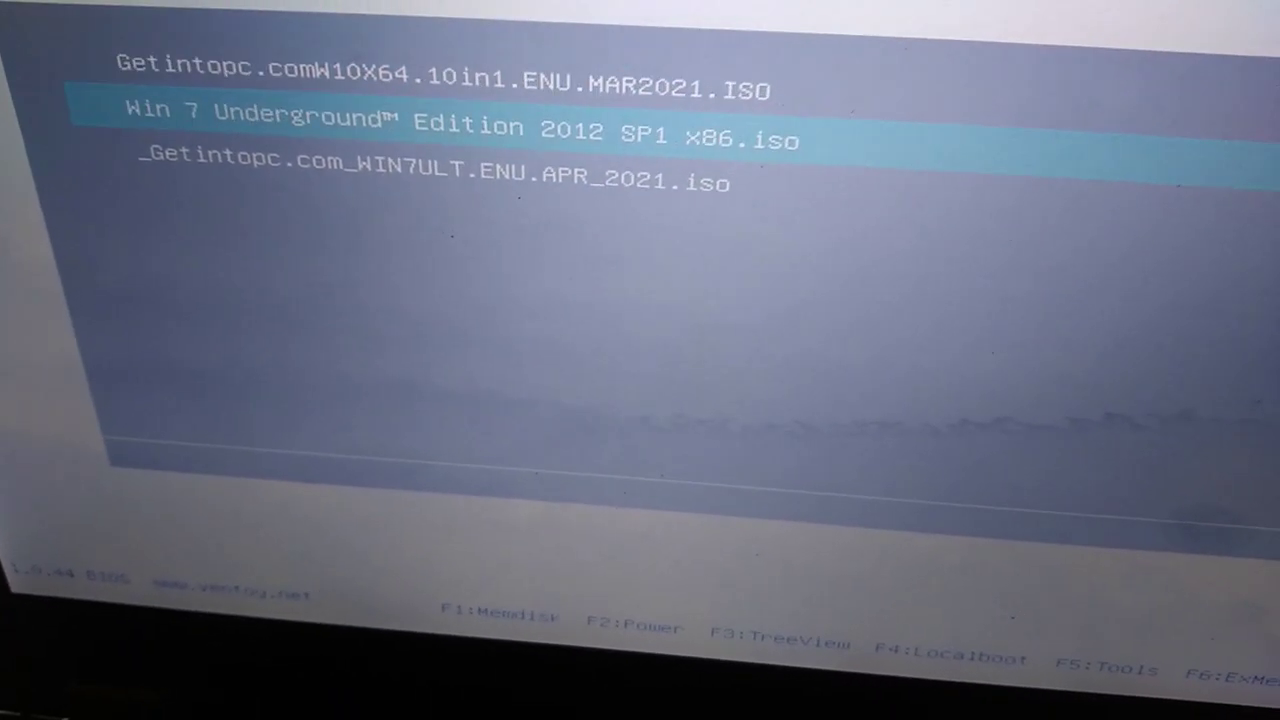
{"action": "key", "text": "Down"}
{"action": "key", "text": "Return"}
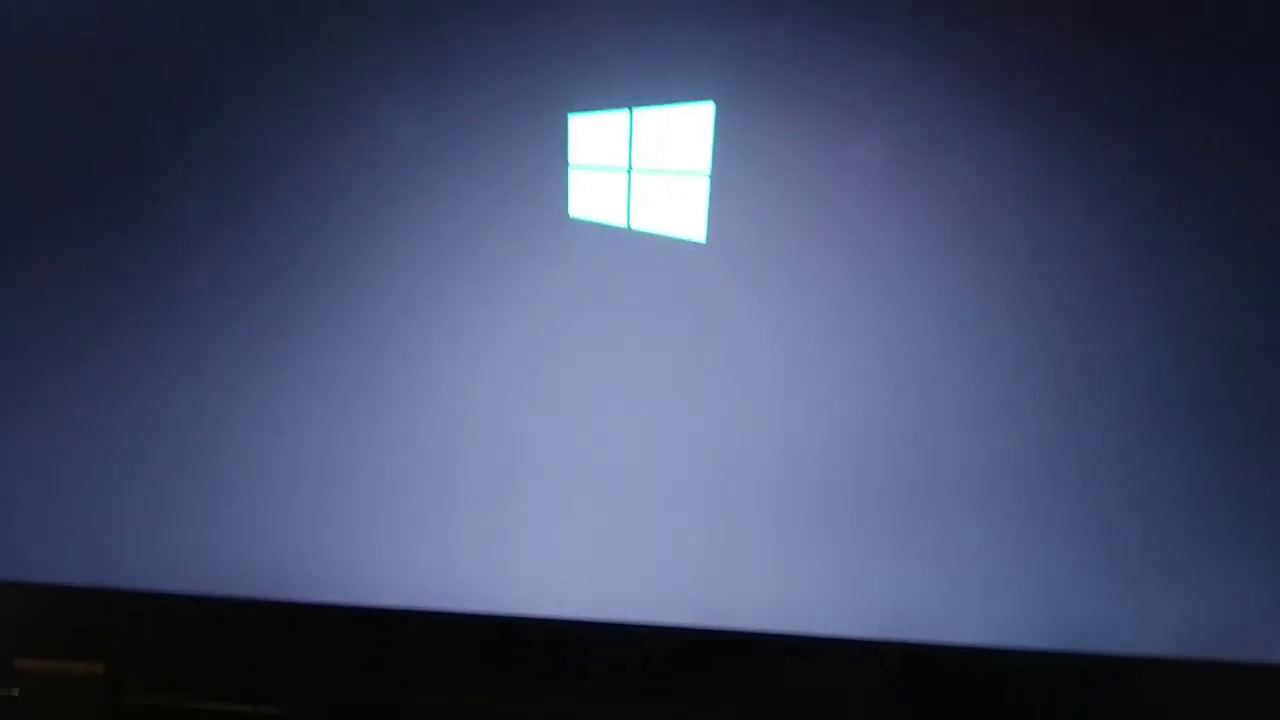